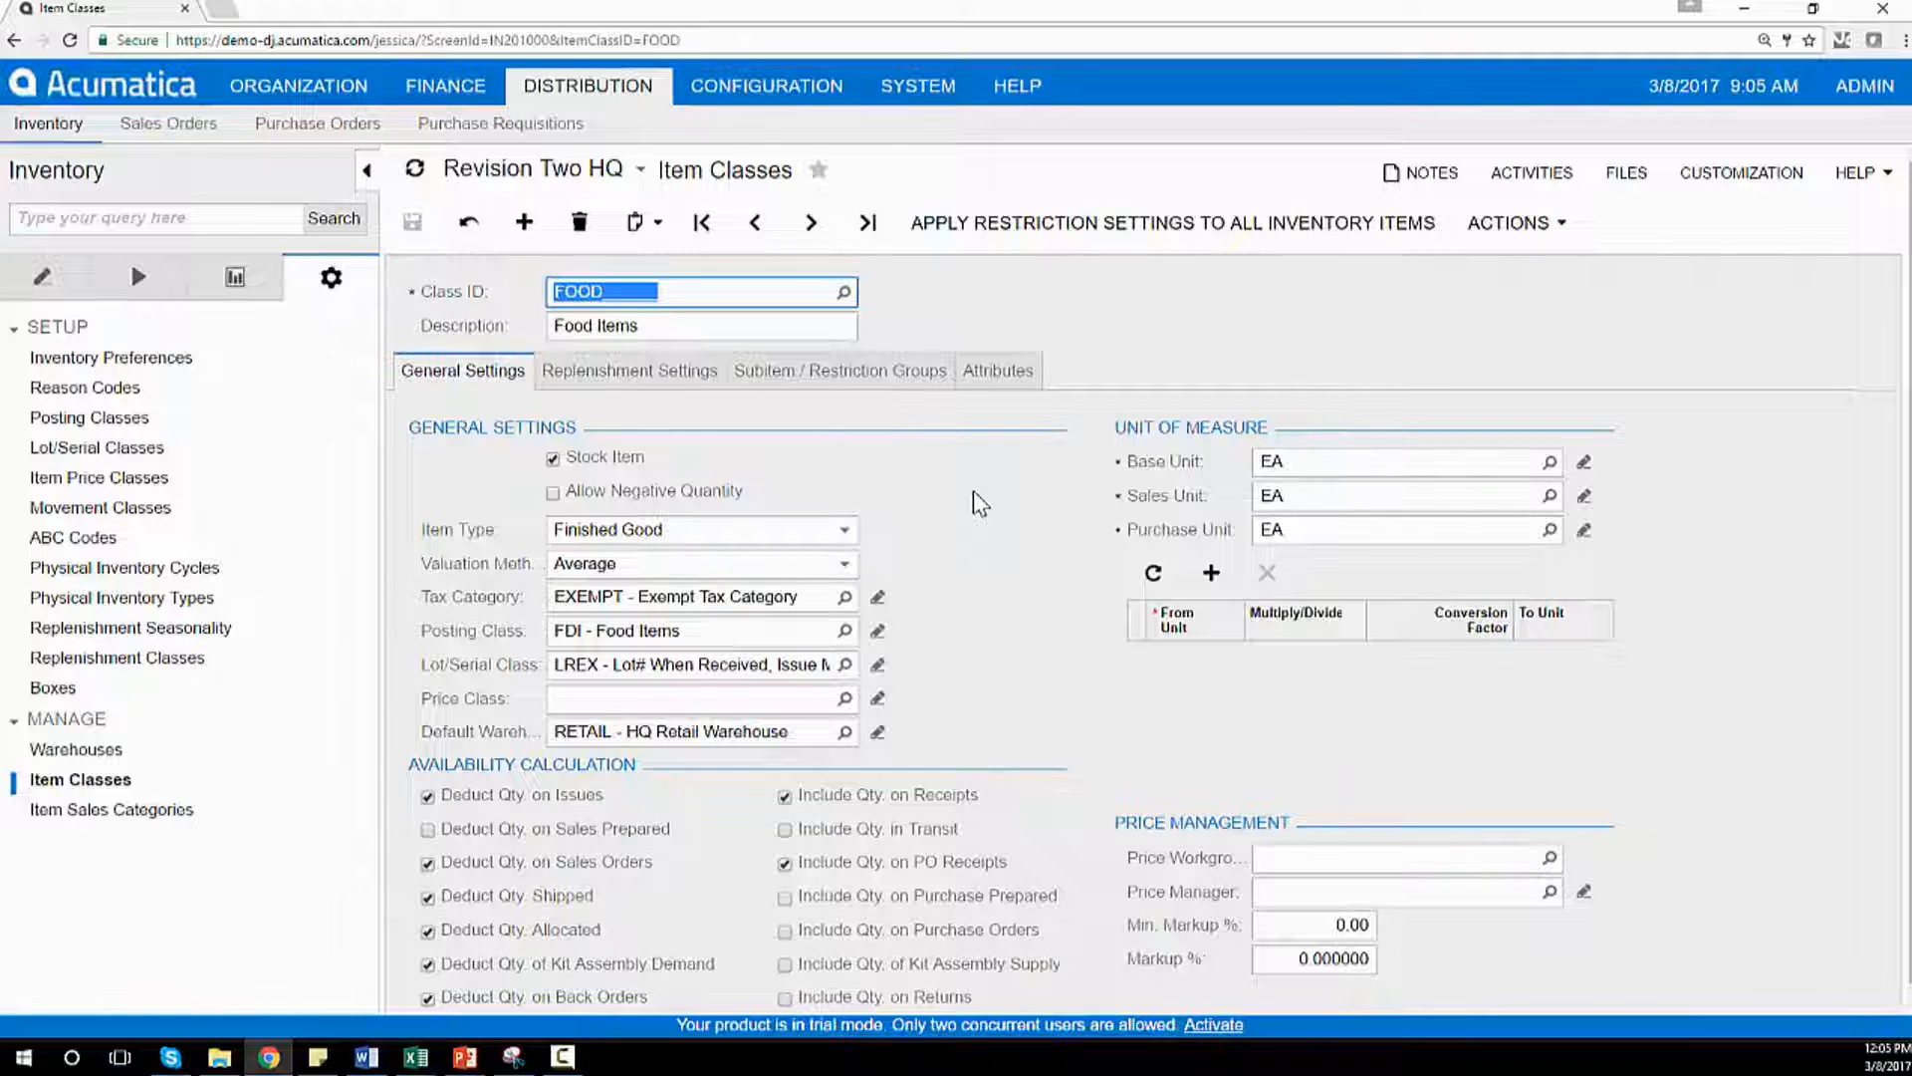
# - Review the available item classes, then the general settings and valuation method options of the FOOD class
pyautogui.click(843, 293)
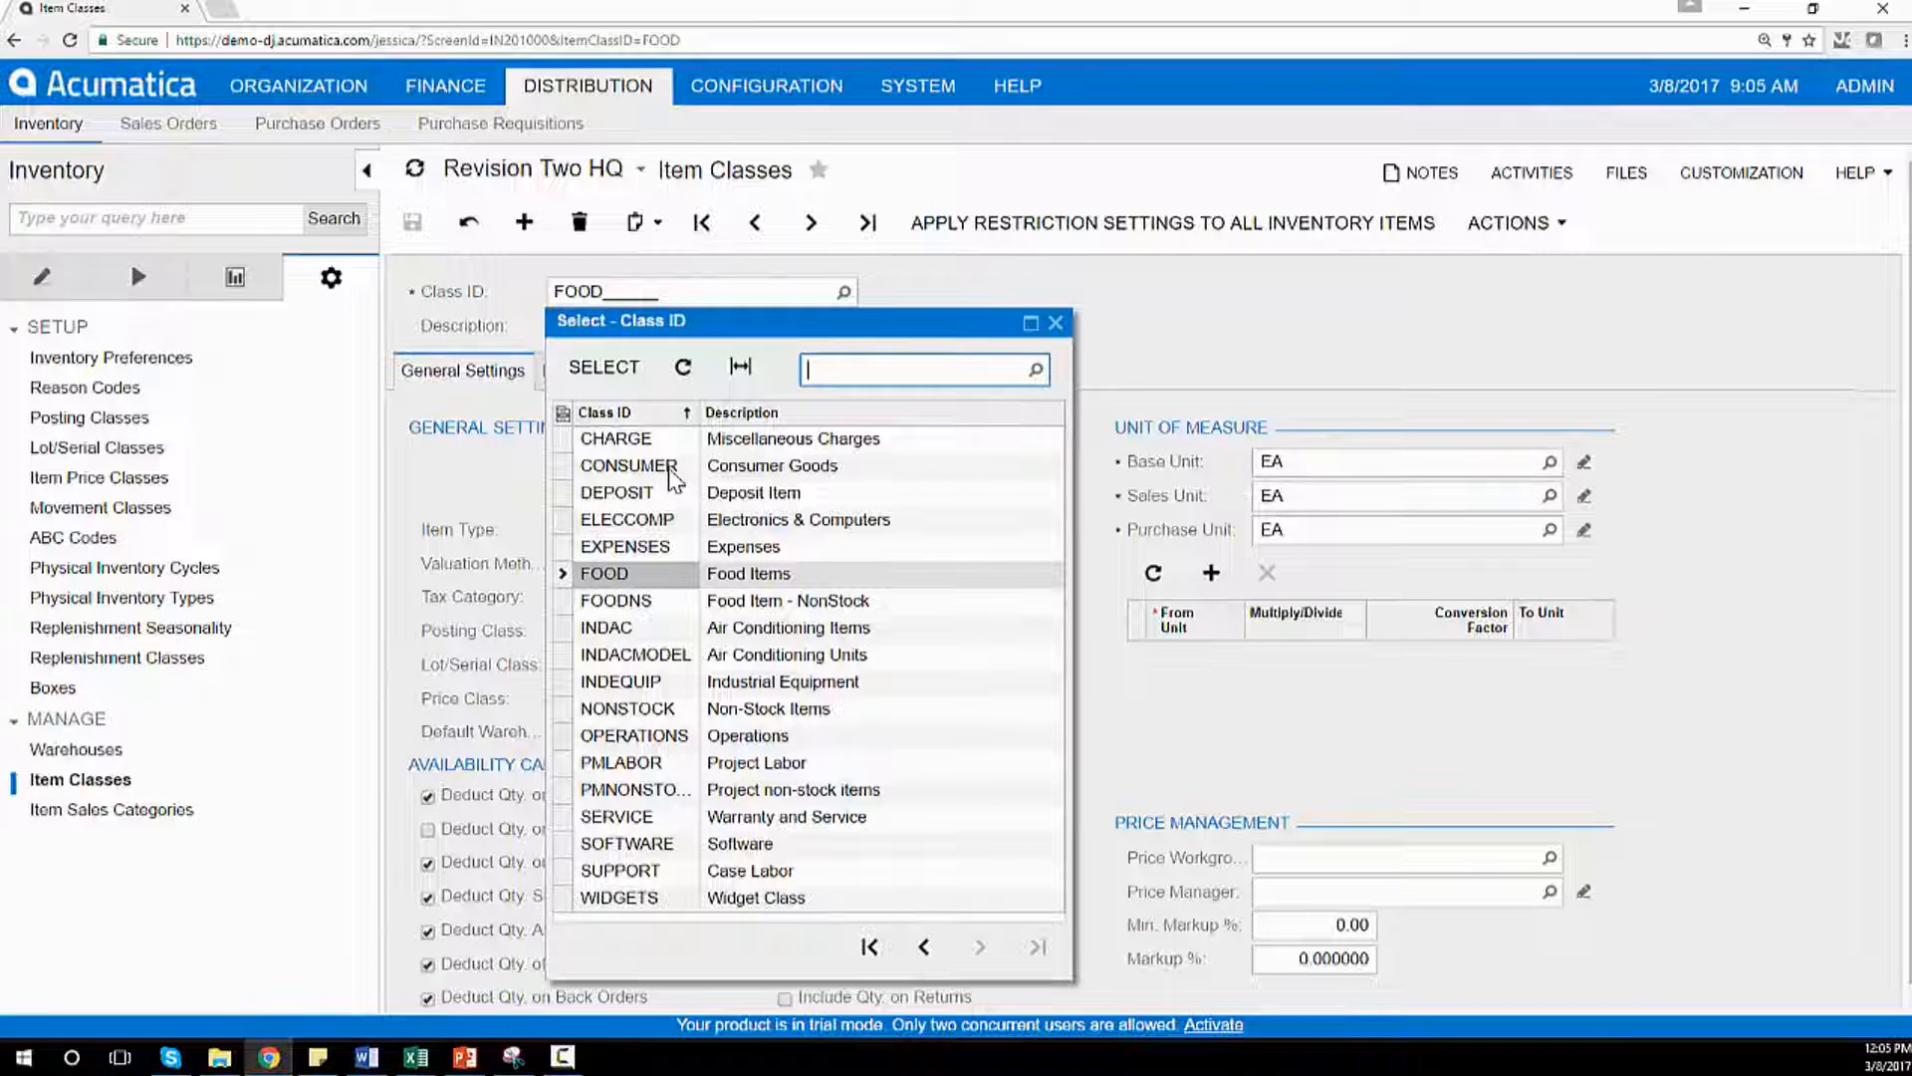
pyautogui.click(1055, 323)
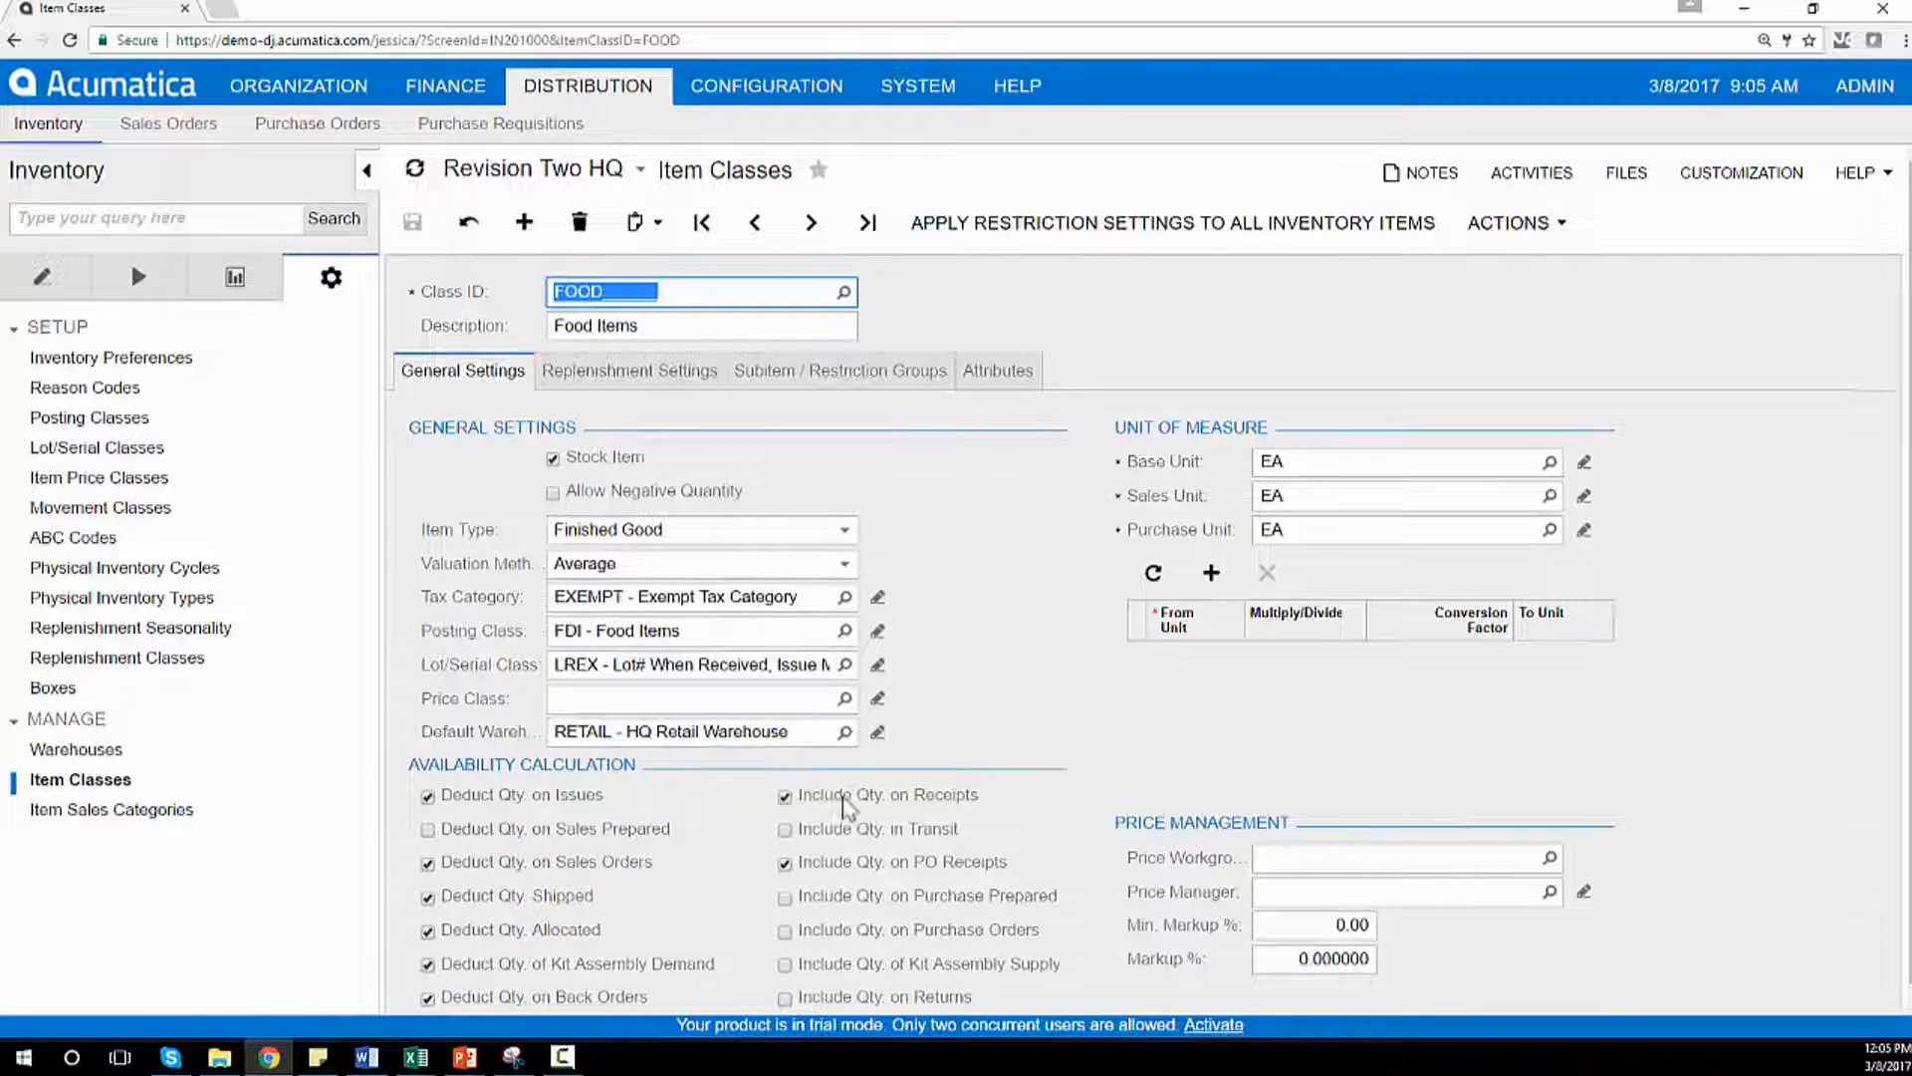
pyautogui.scroll(-1, 687, 796)
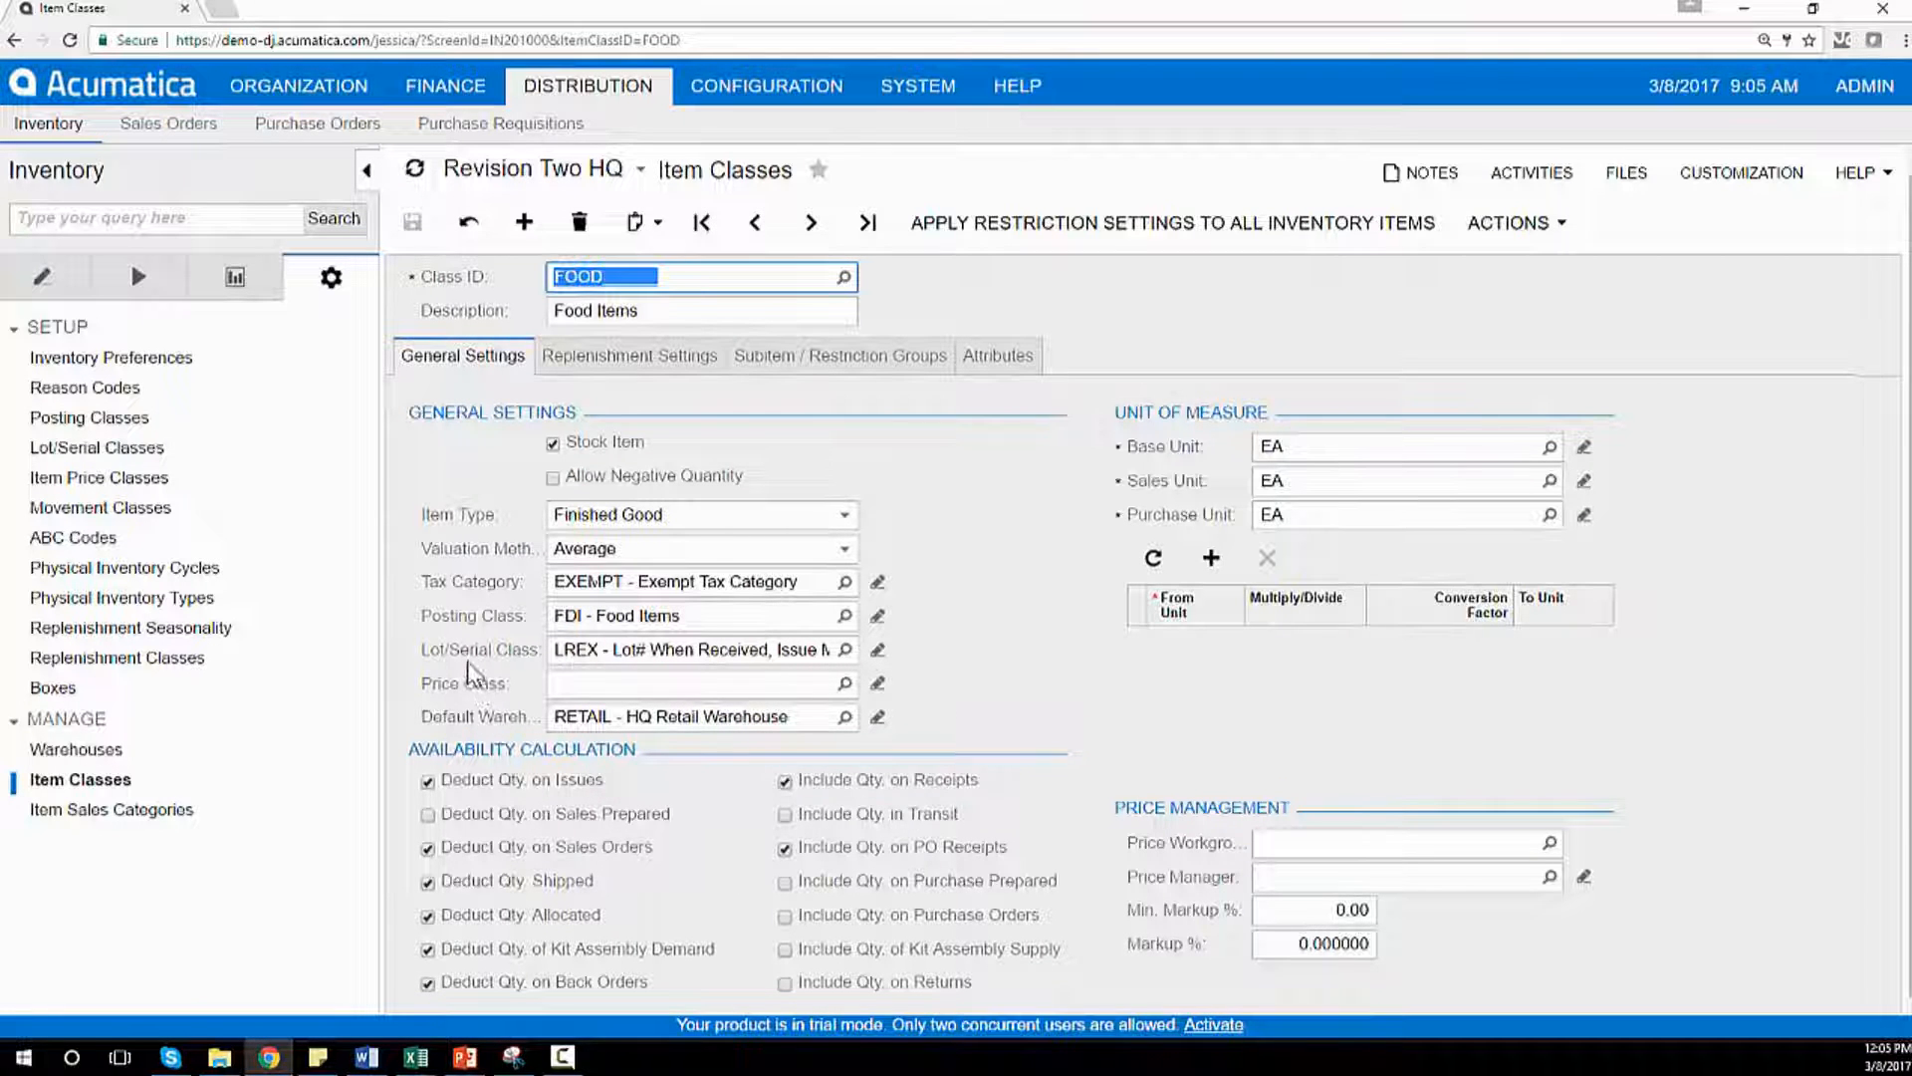
pyautogui.click(616, 551)
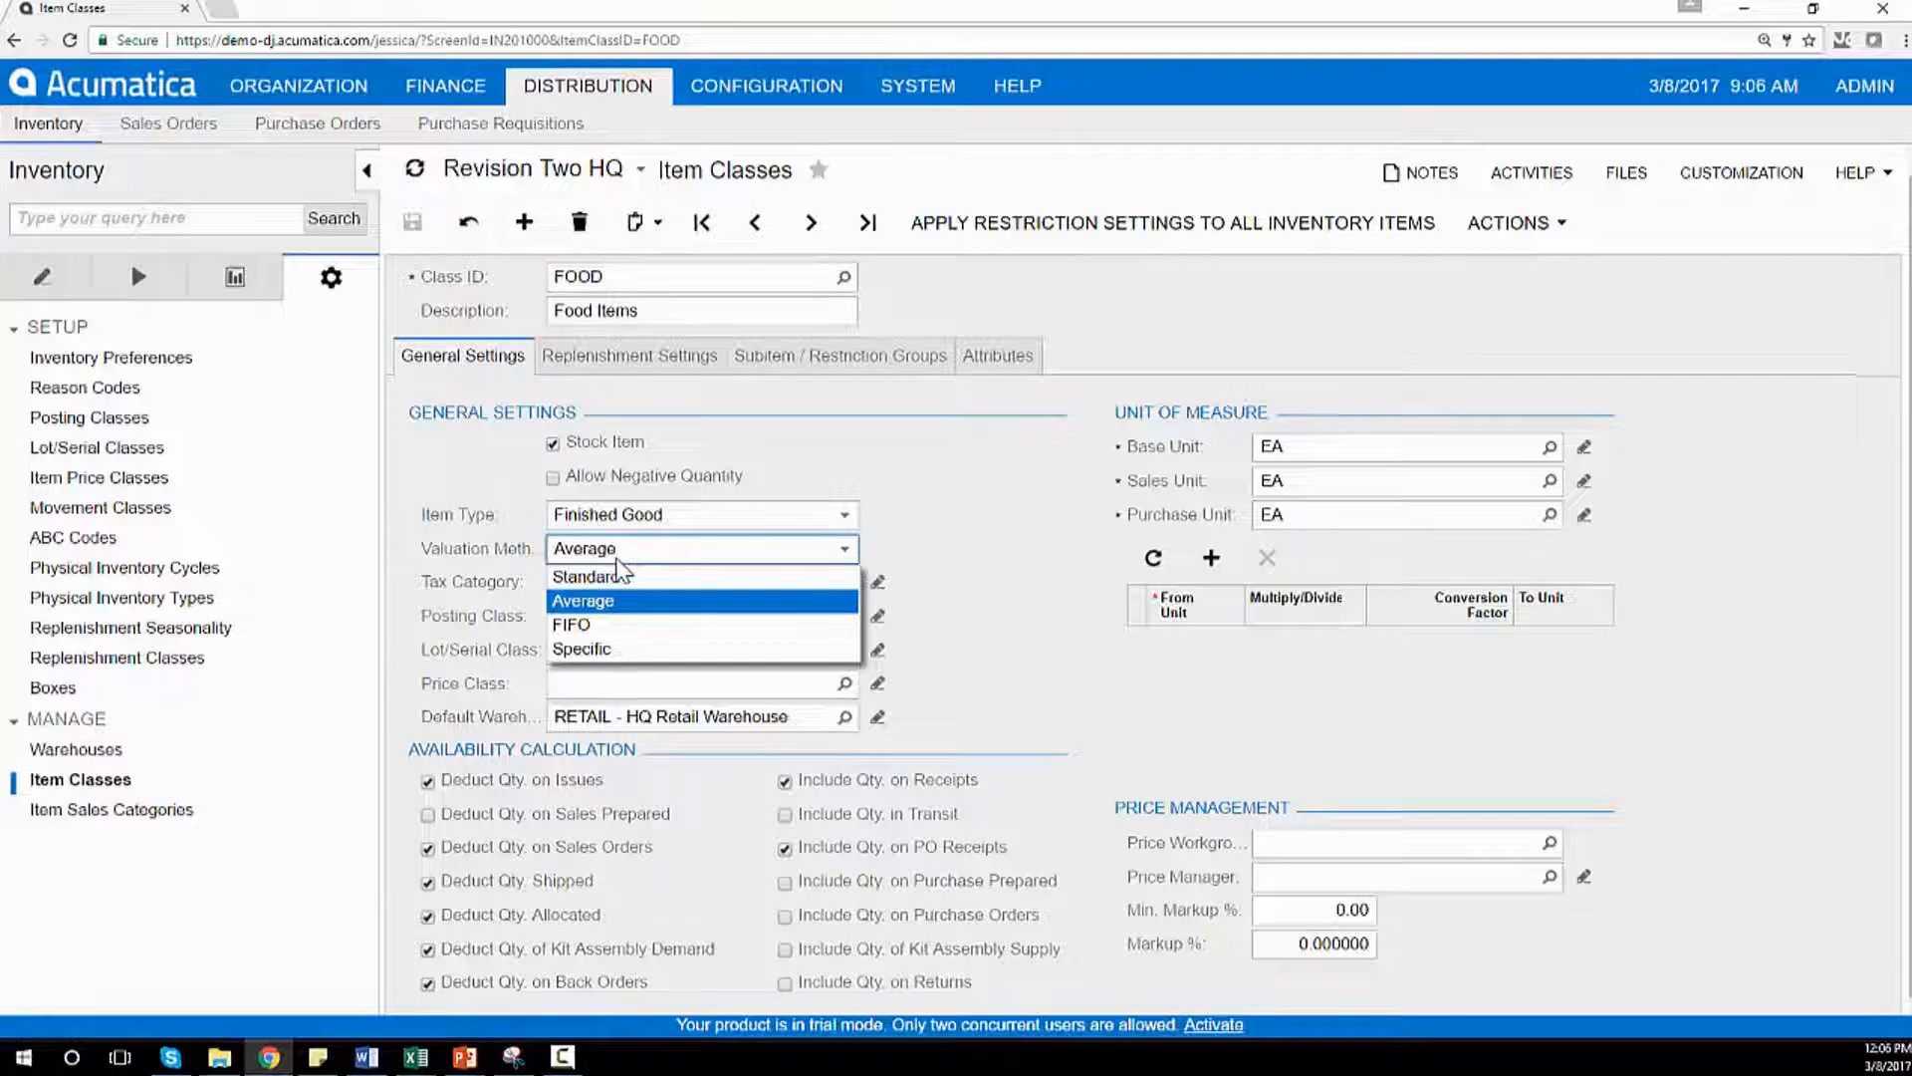
pyautogui.click(1076, 454)
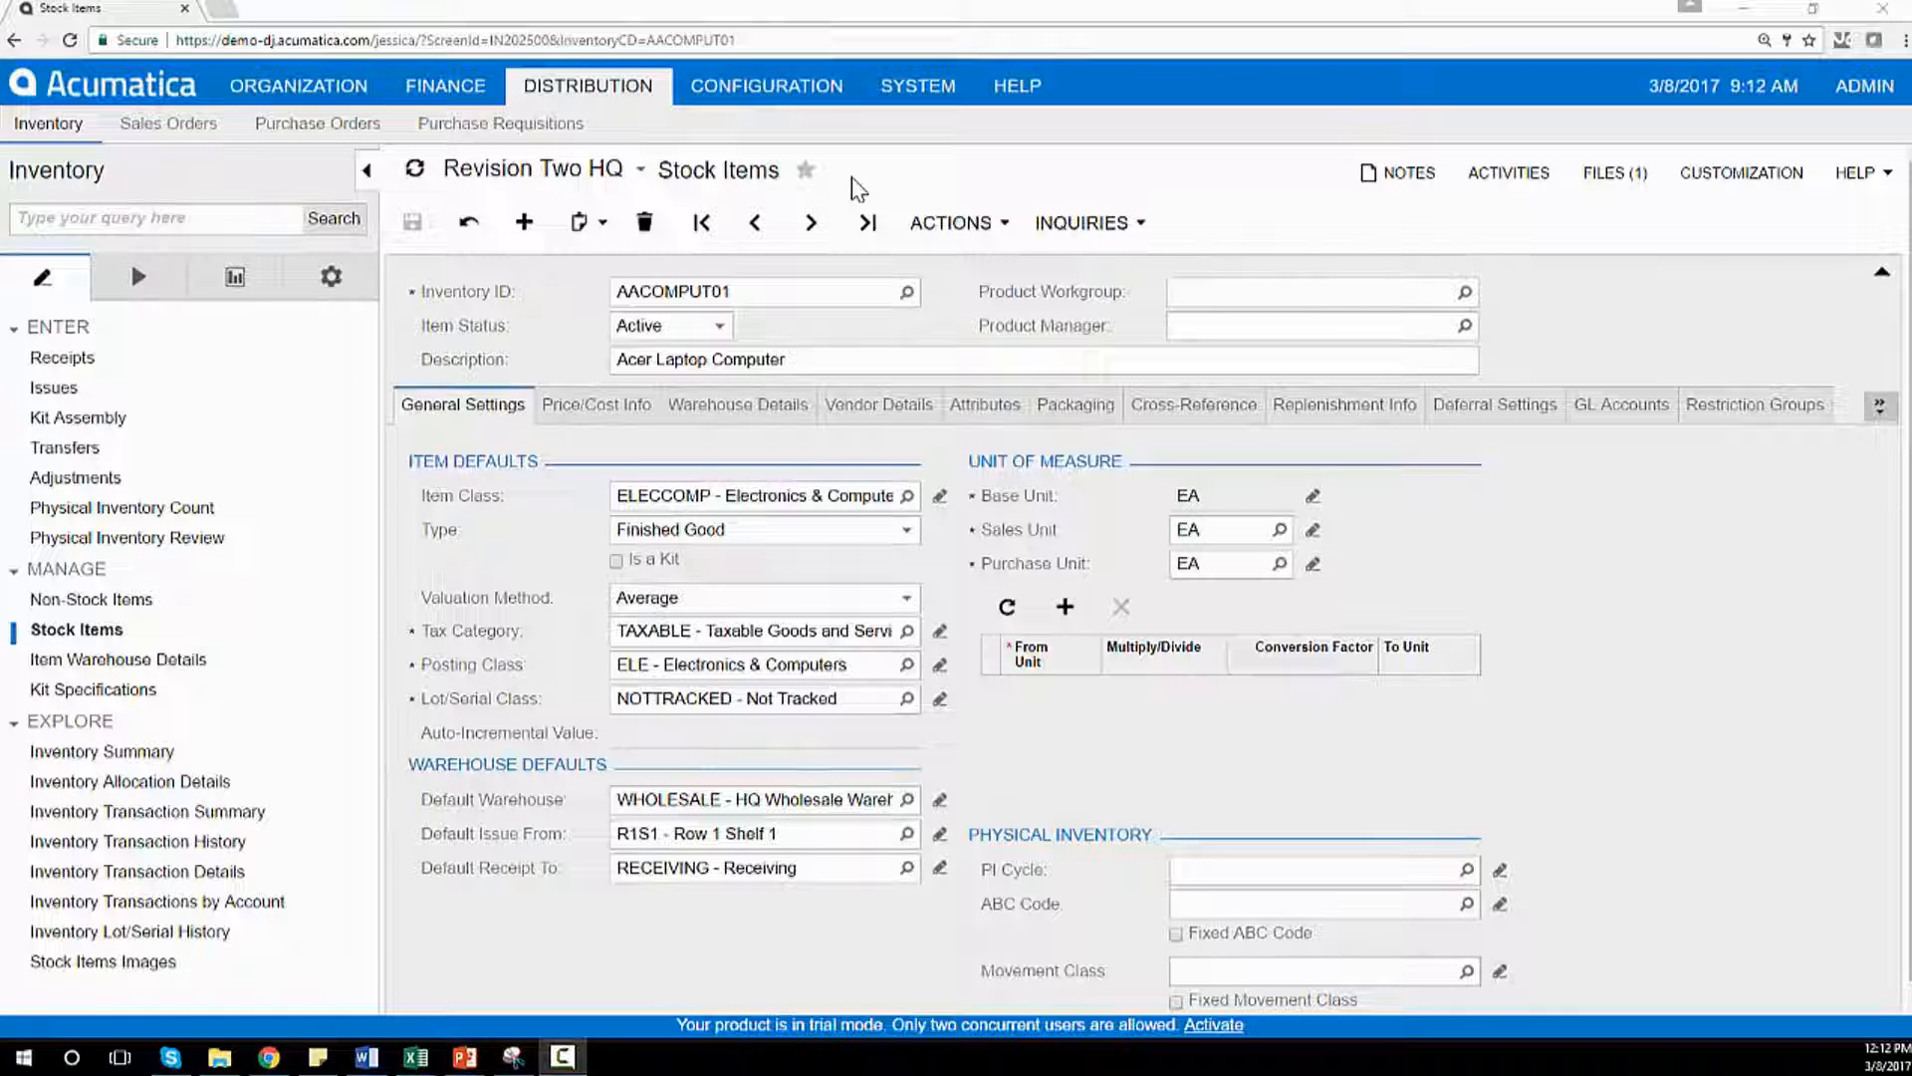
# - Examine the Acer Laptop Computer stock item's price and cost, warehouse, vendor, attribute and replenishment details
pyautogui.click(595, 404)
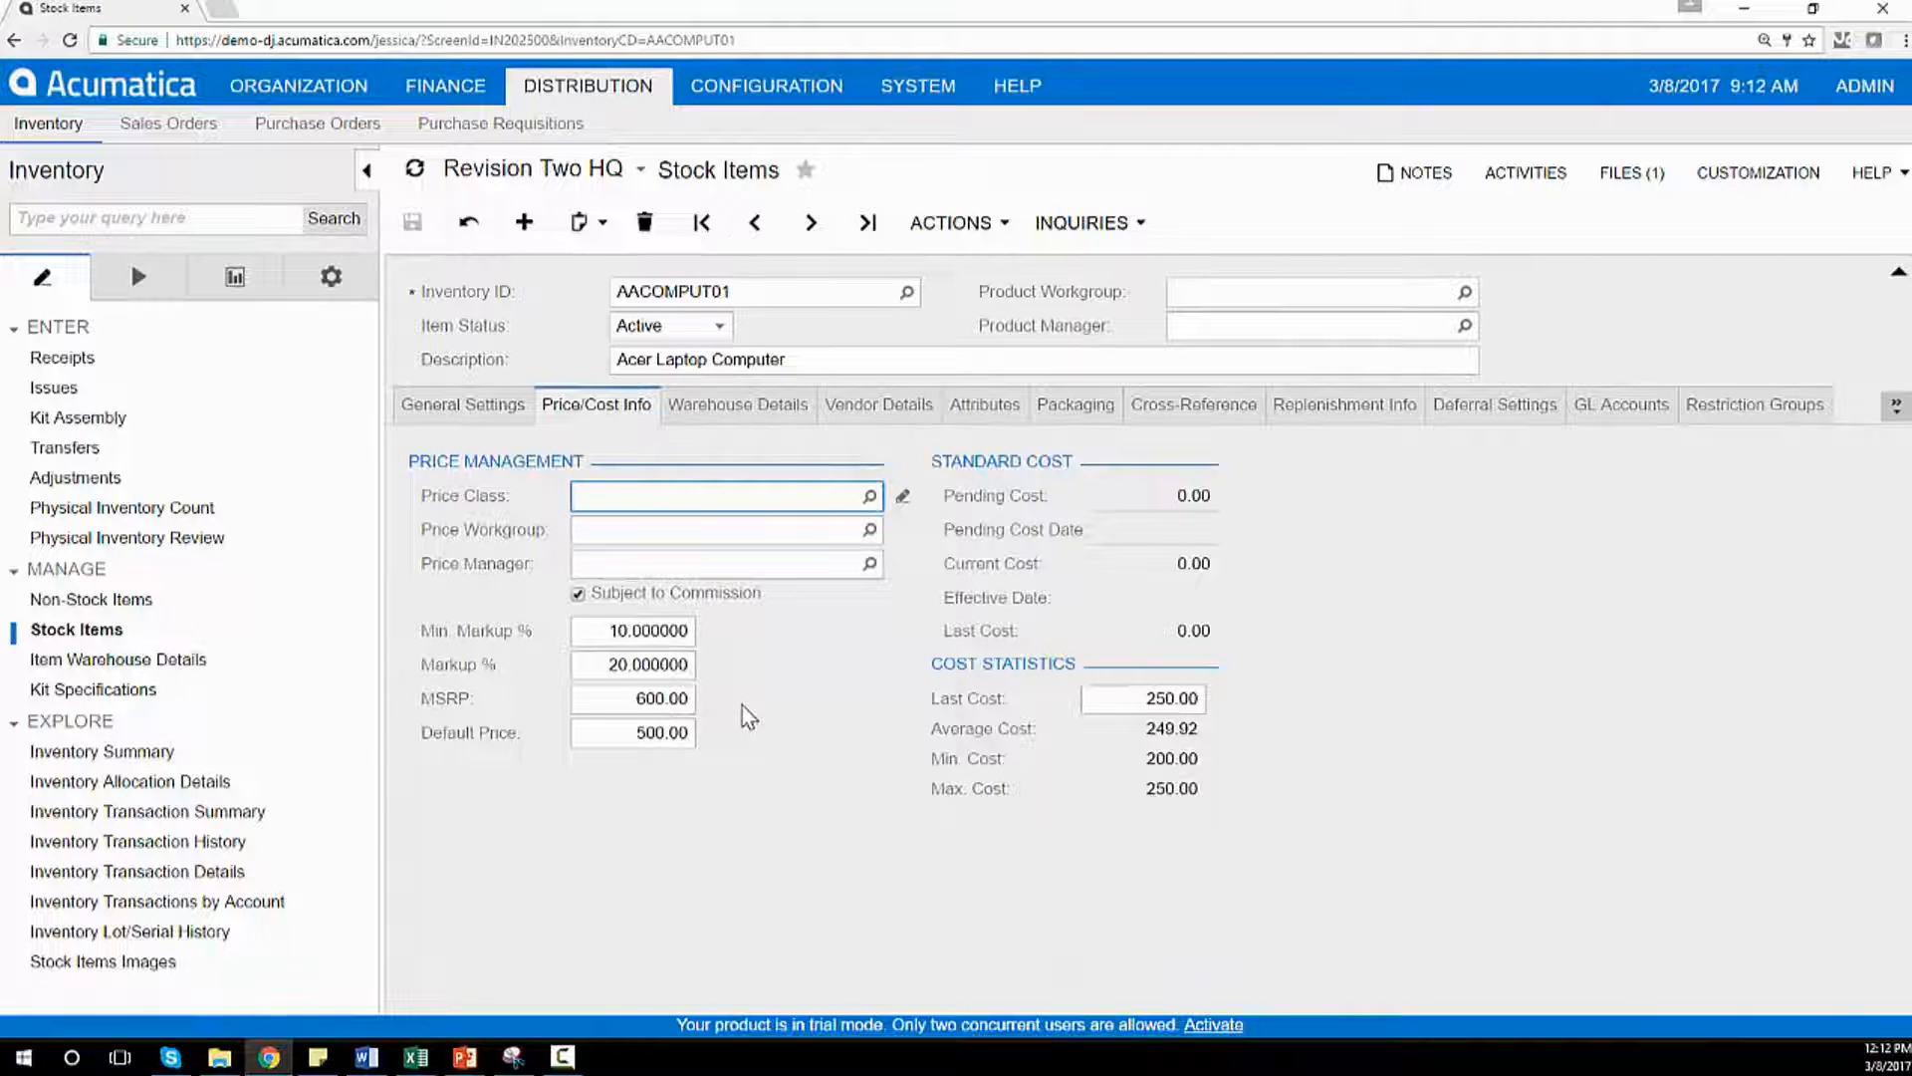
pyautogui.click(750, 414)
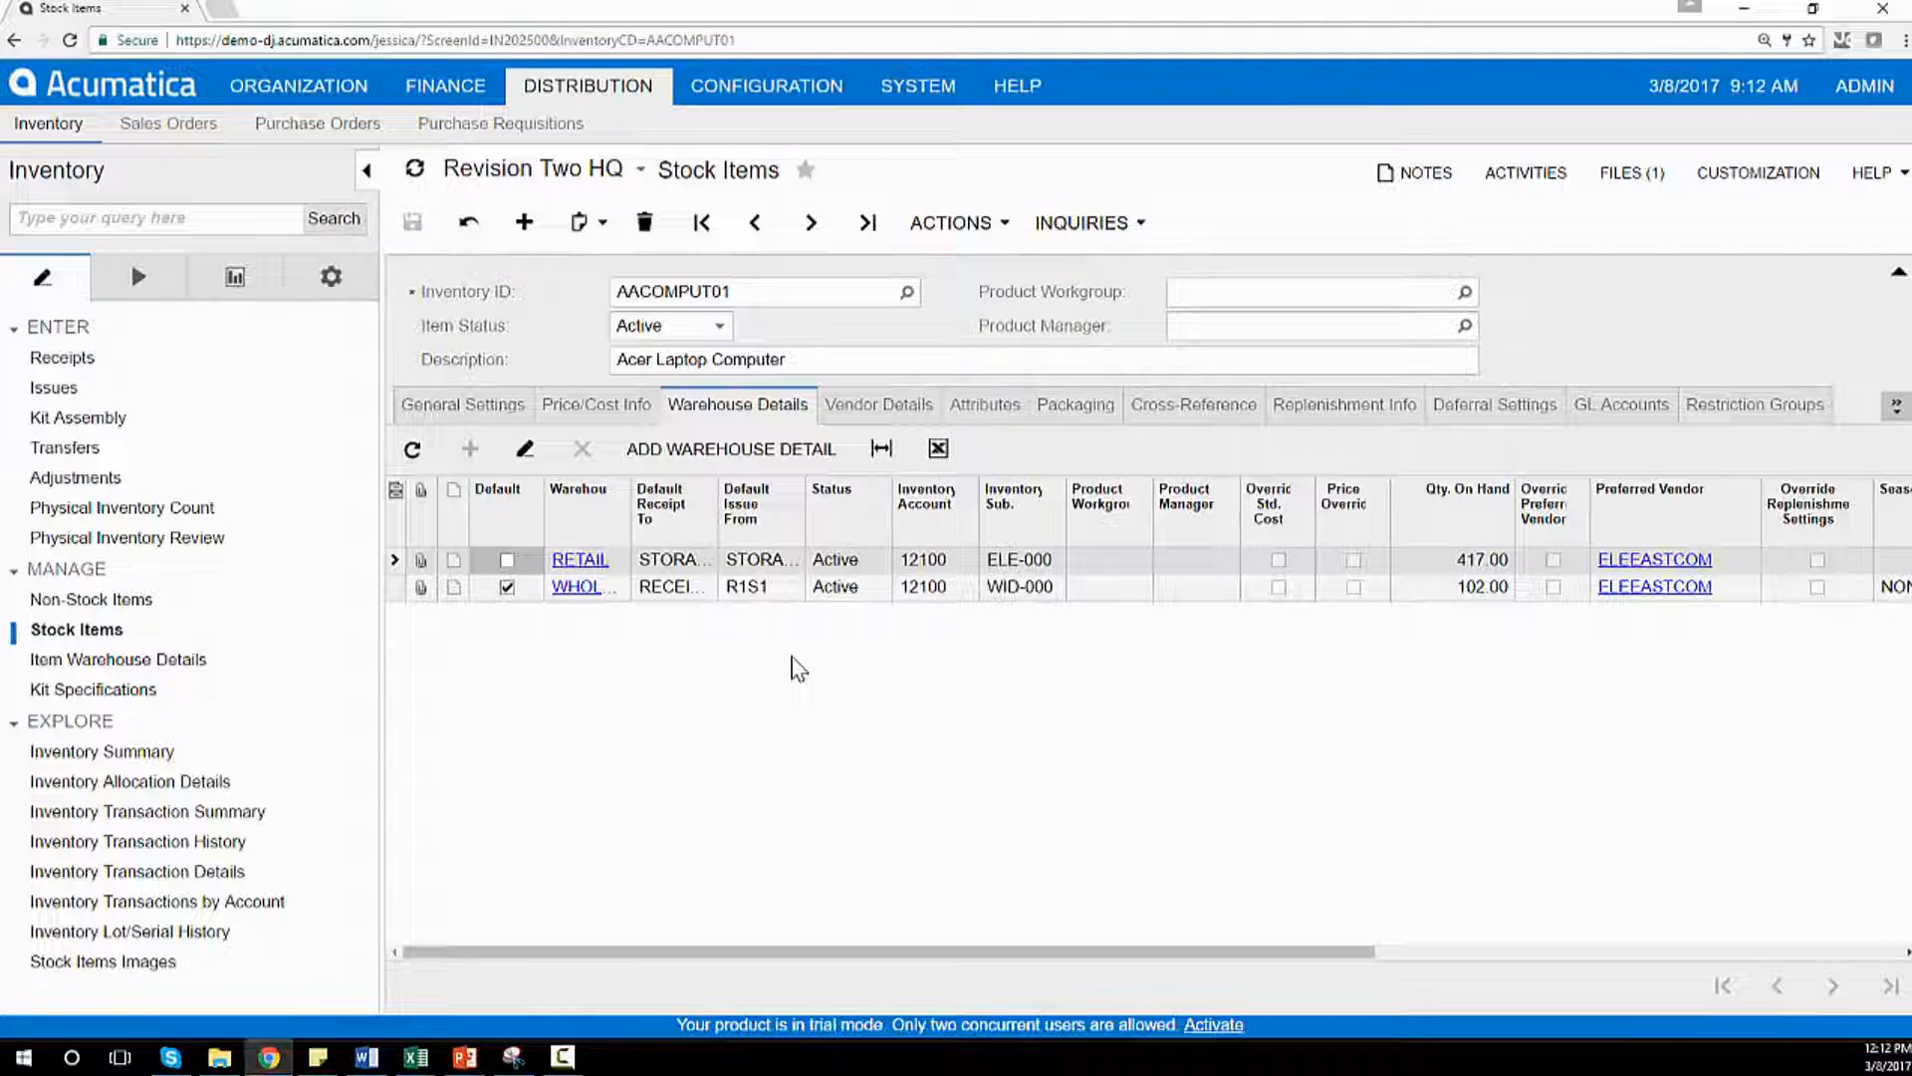
pyautogui.click(843, 407)
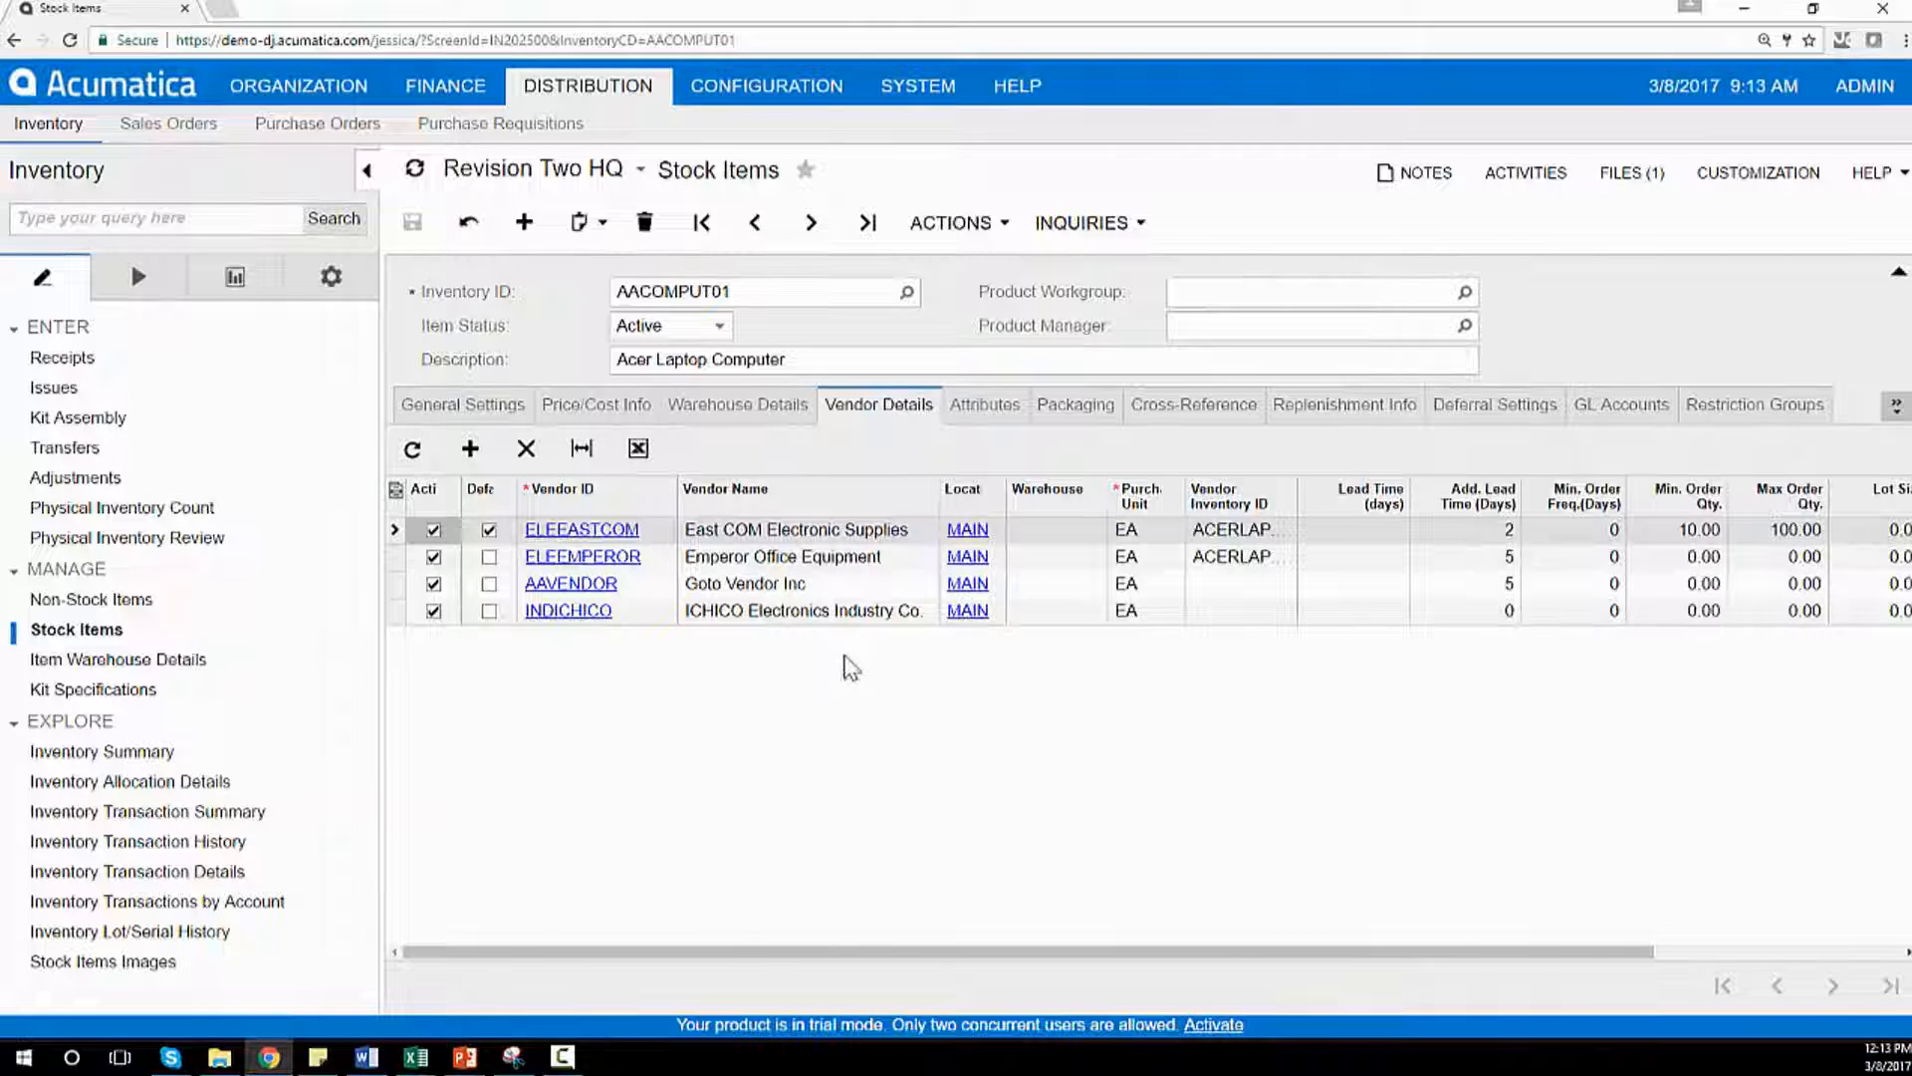
pyautogui.click(984, 404)
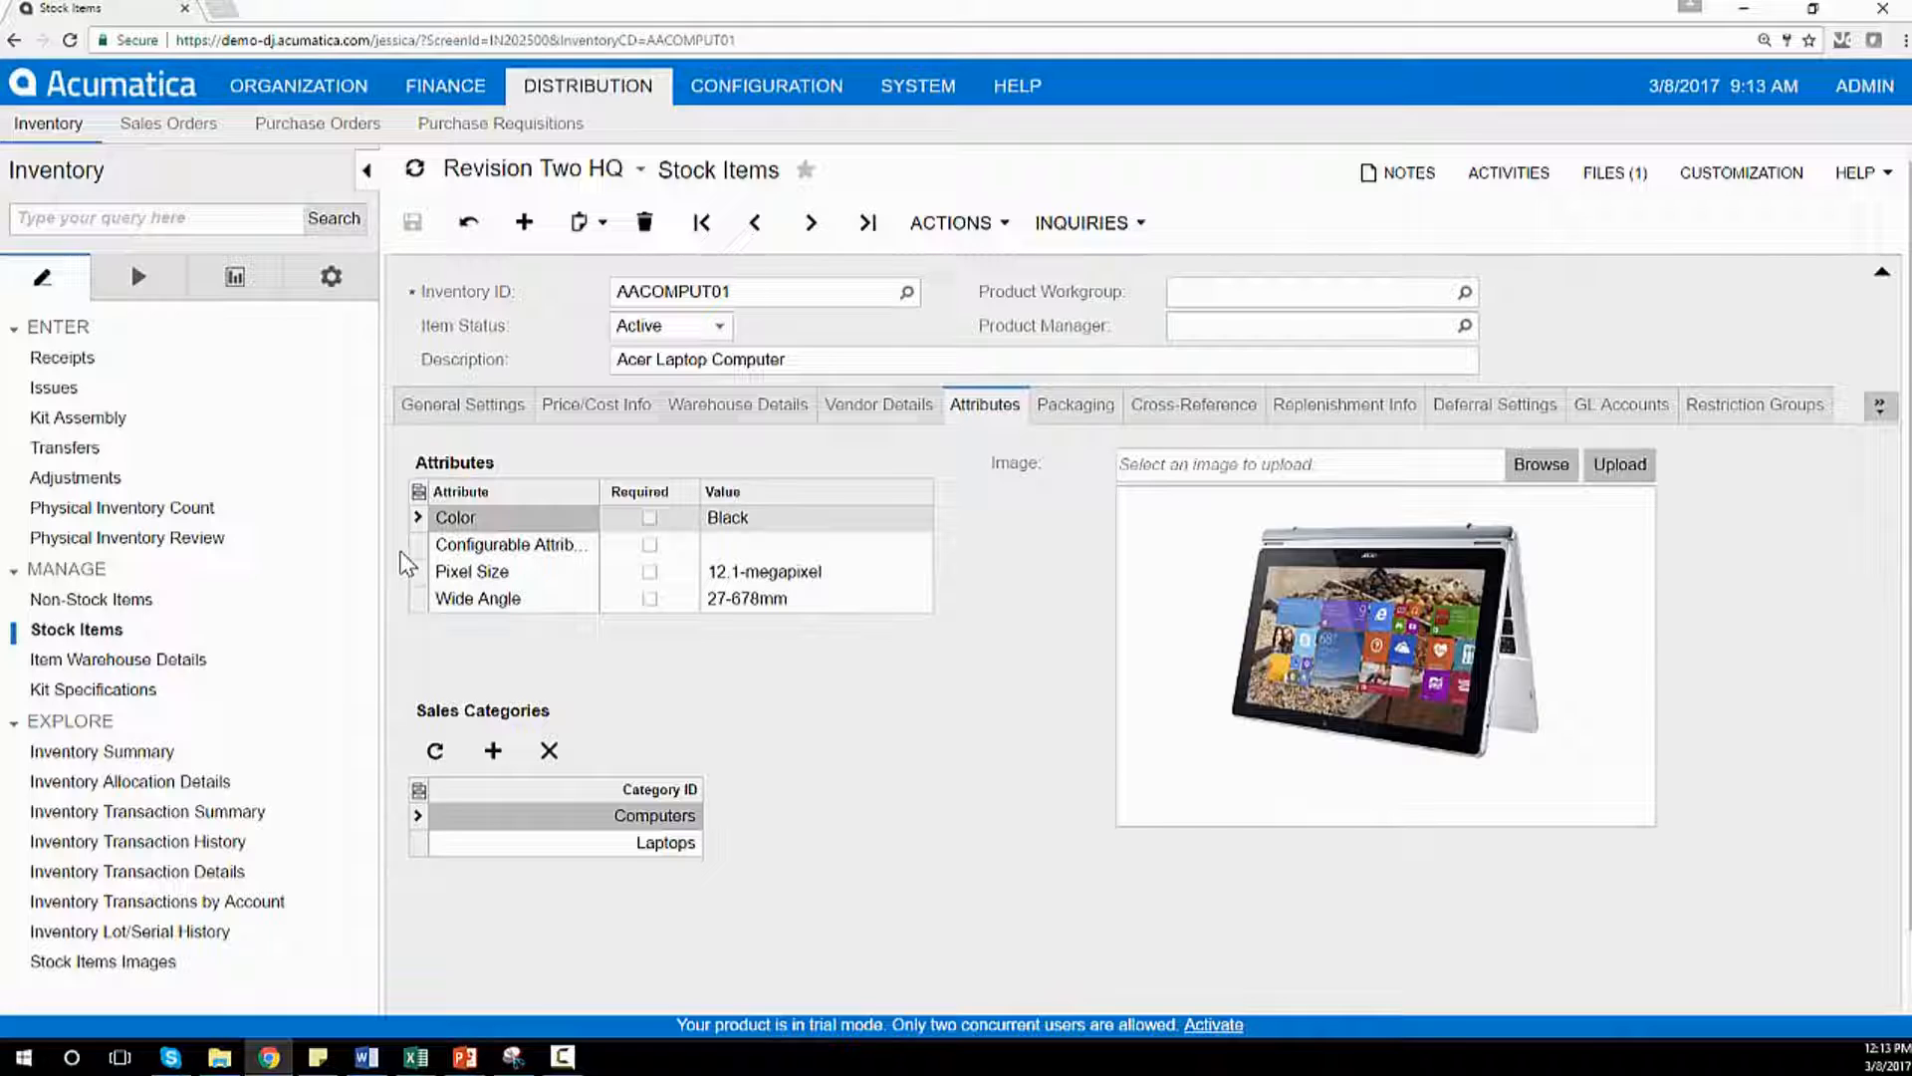
pyautogui.click(1300, 413)
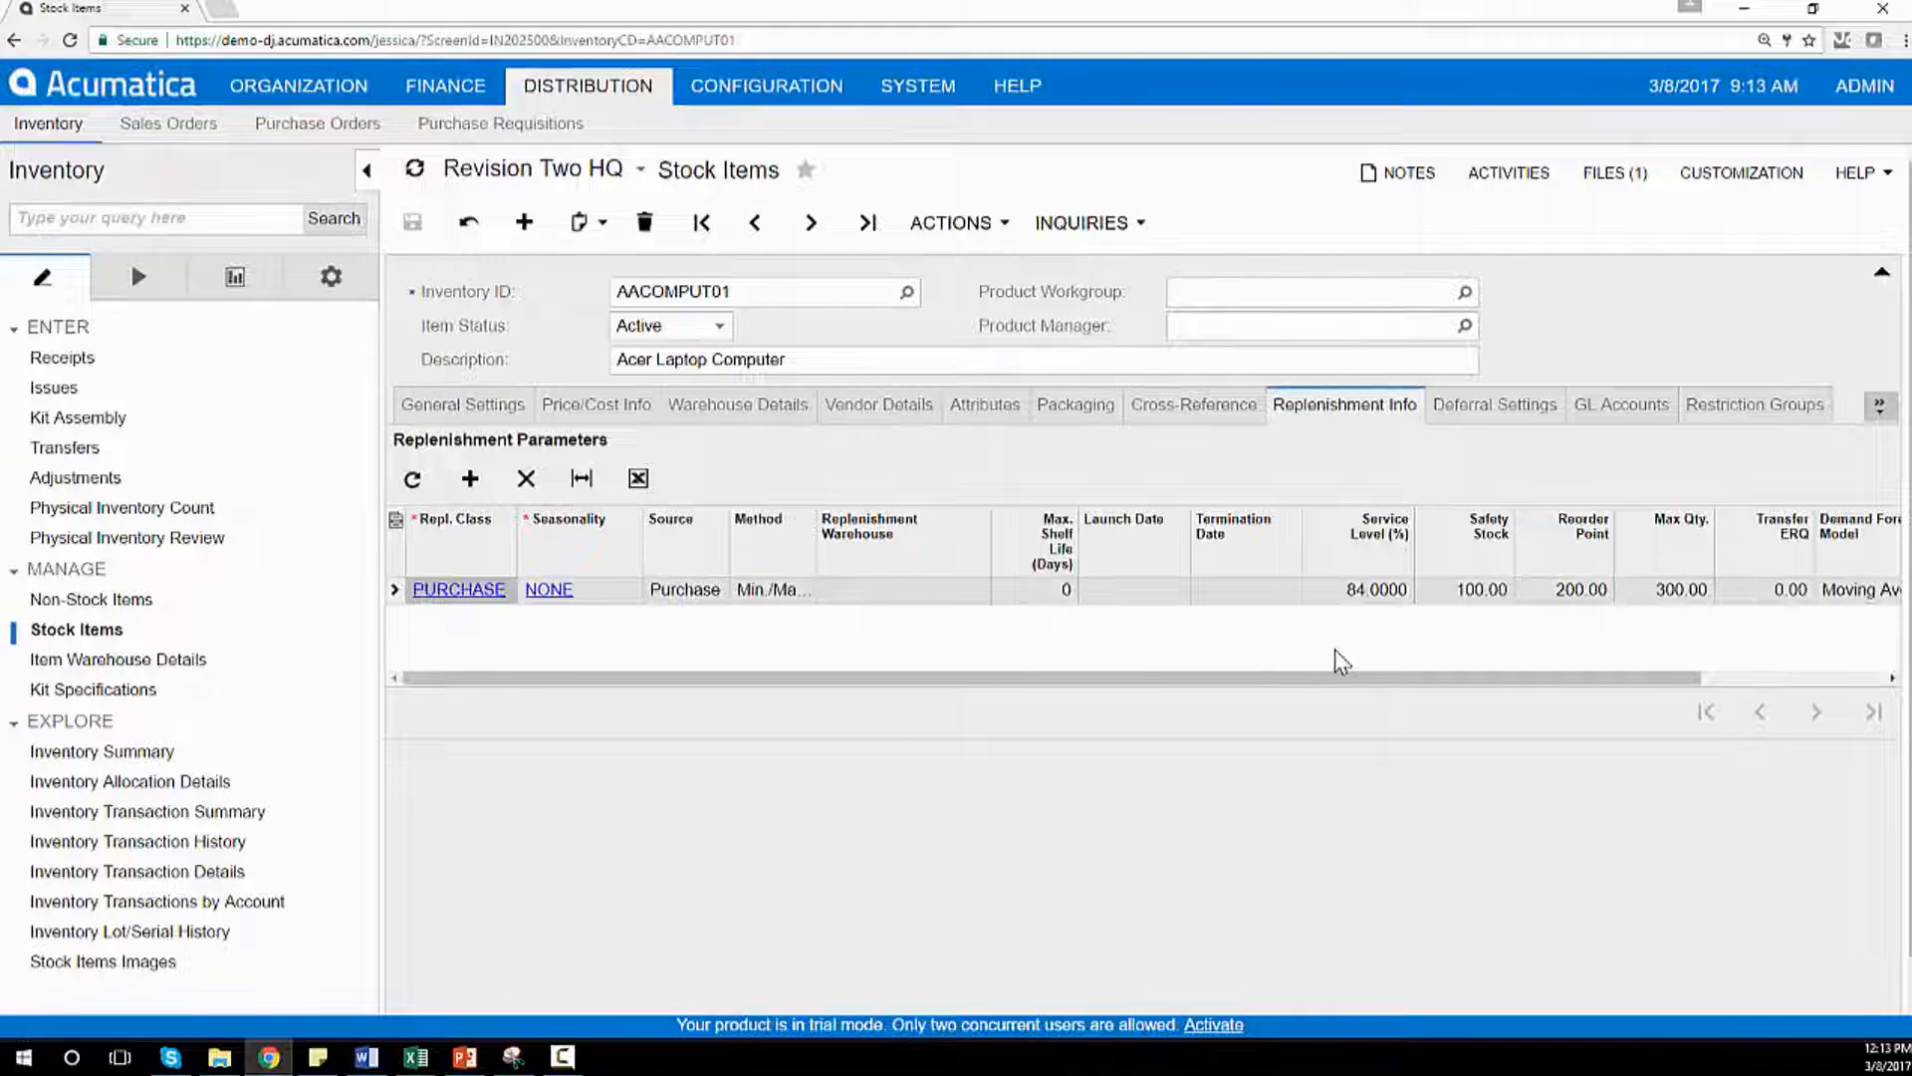
pyautogui.moveTo(1335, 680); pyautogui.dragTo(1398, 680)
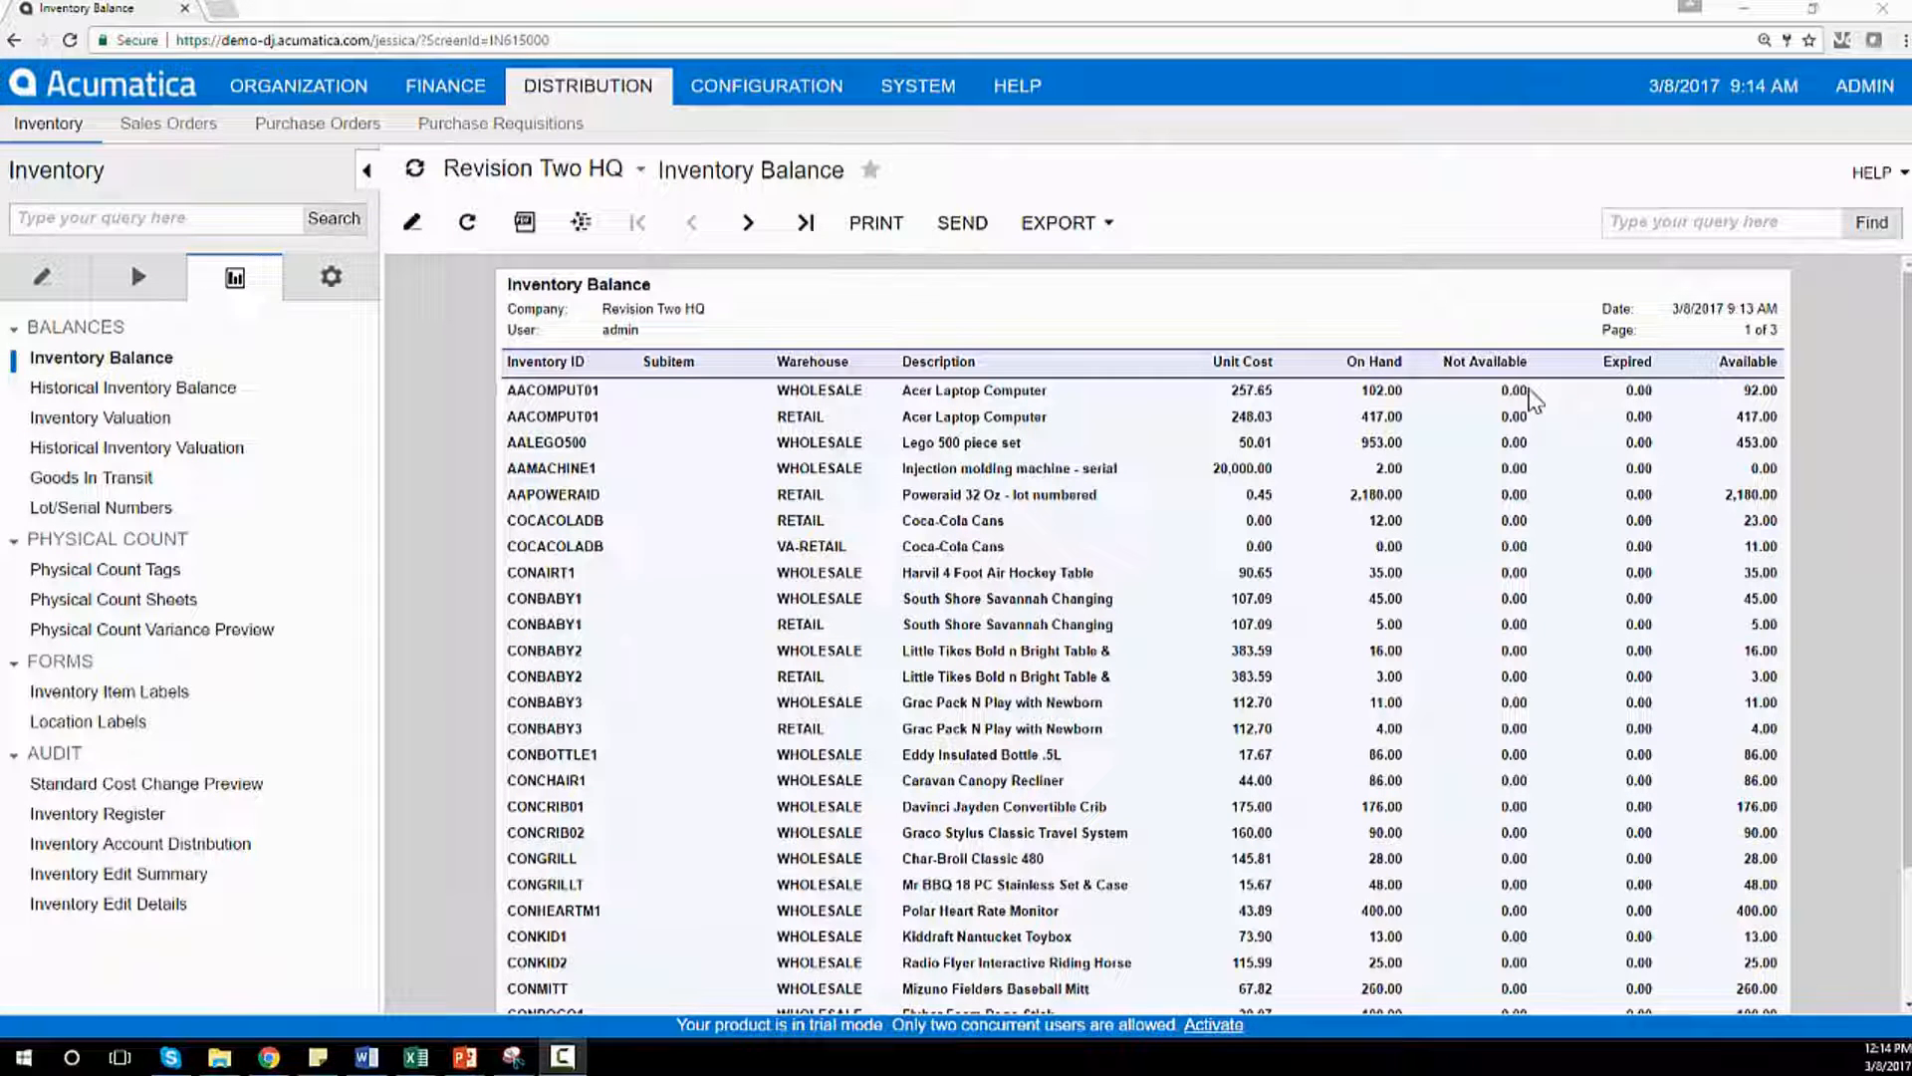
# - Open the purchase order for Coca-Cola Cans and enter a PO receipt from it
pyautogui.click(272, 145)
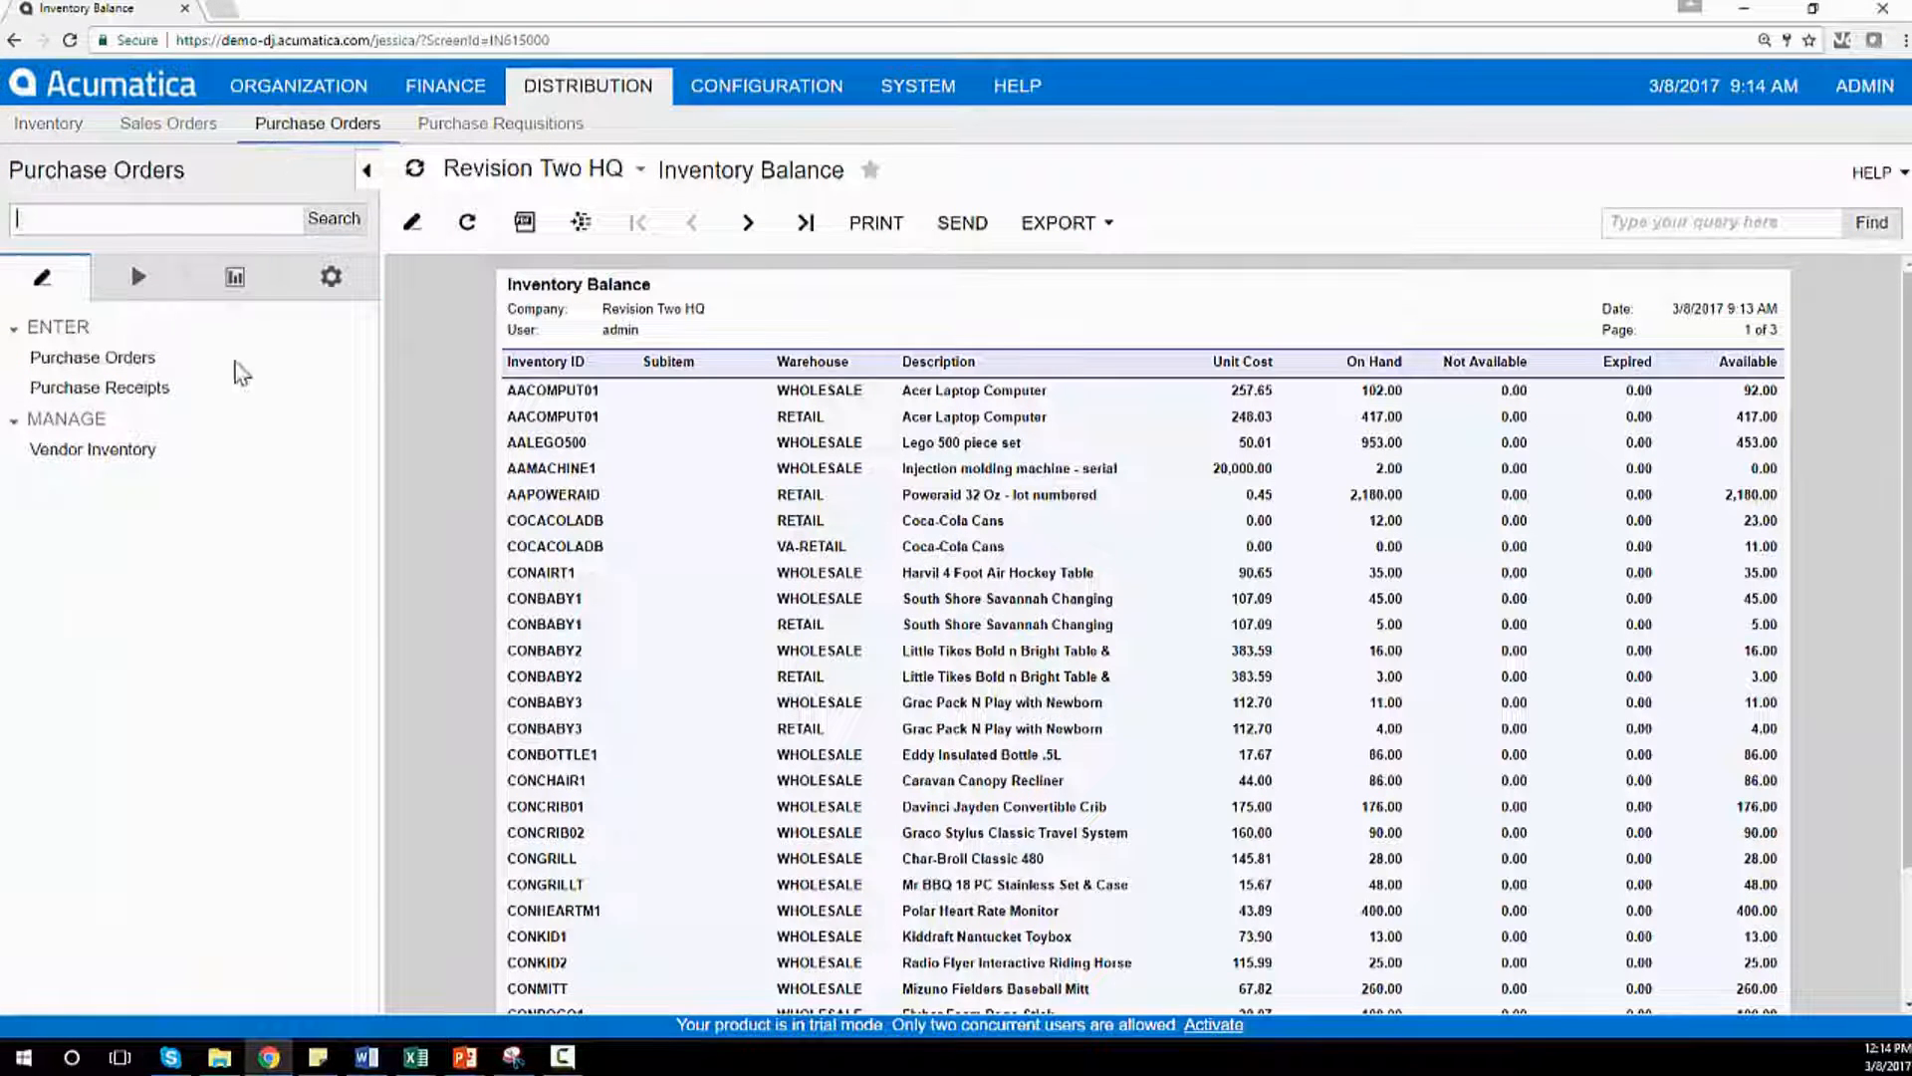
pyautogui.click(134, 359)
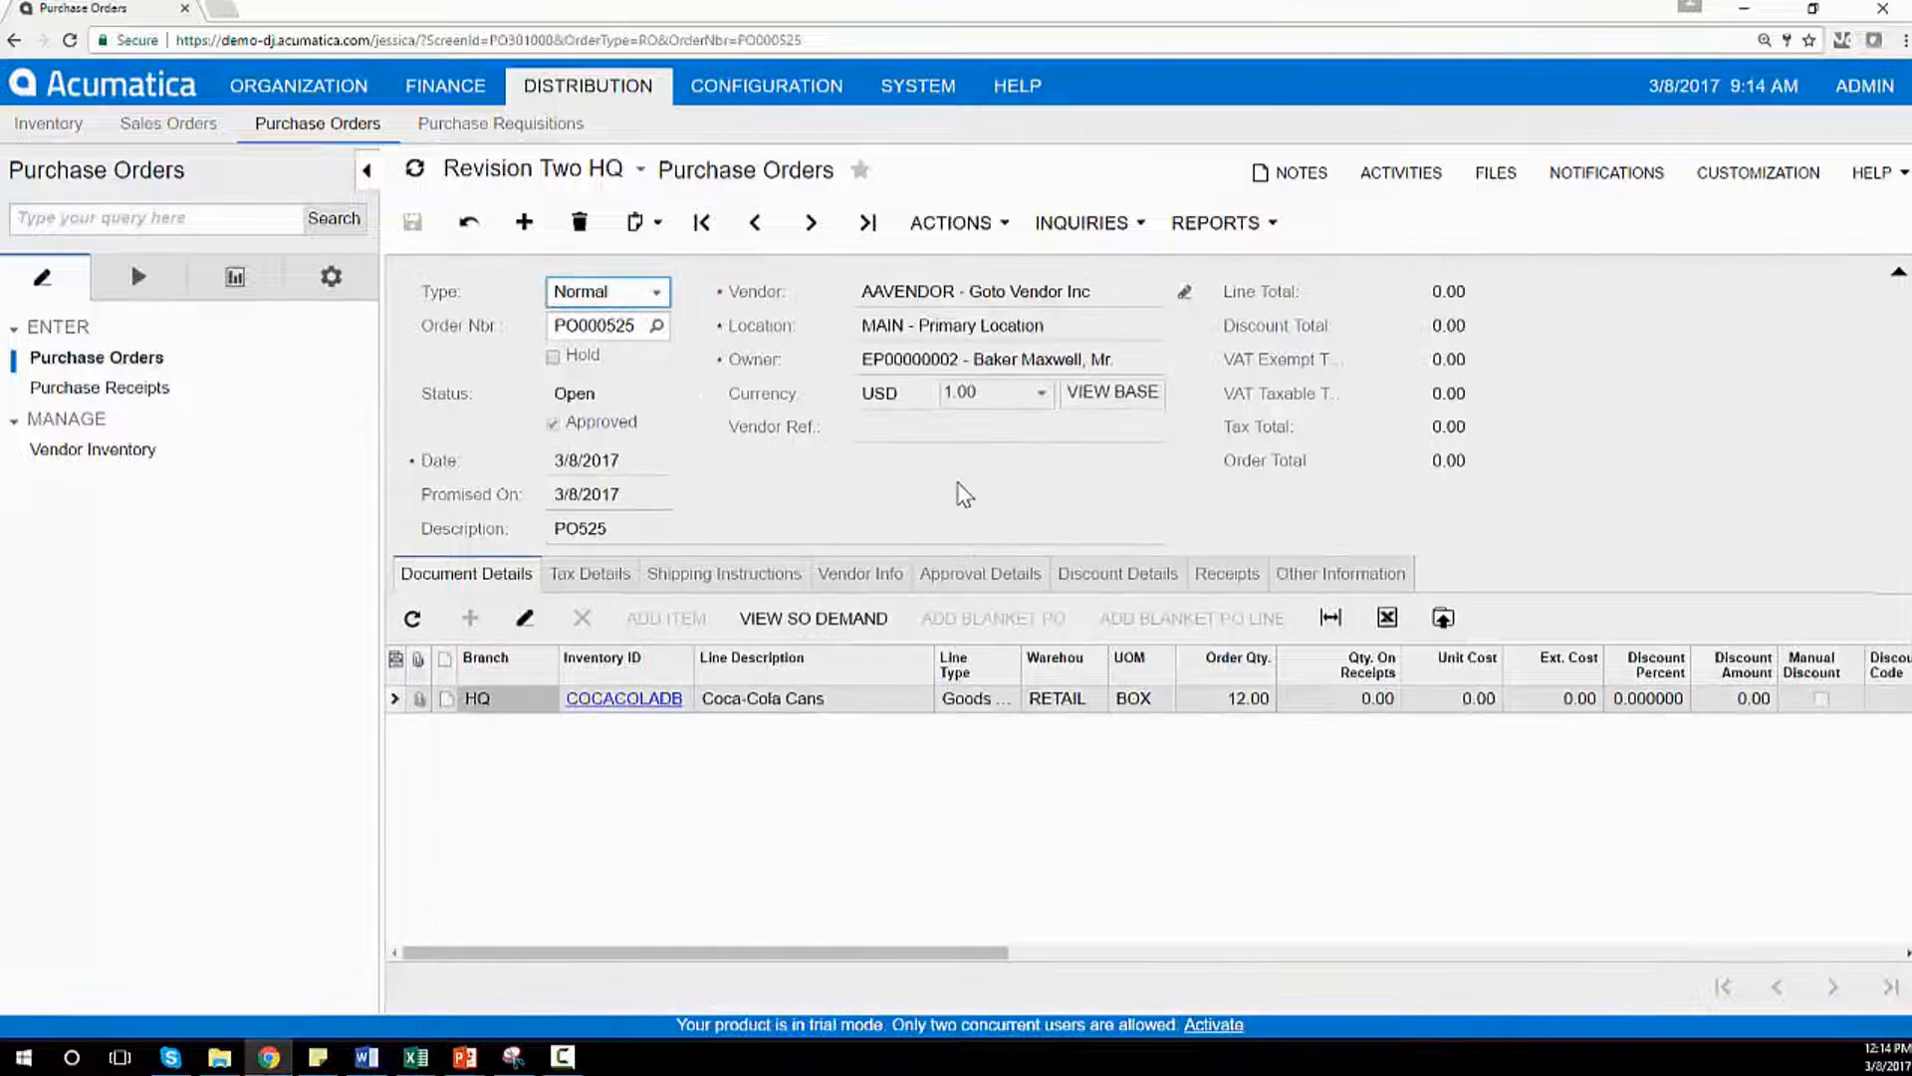
pyautogui.hotkey('alt', 'Tab')
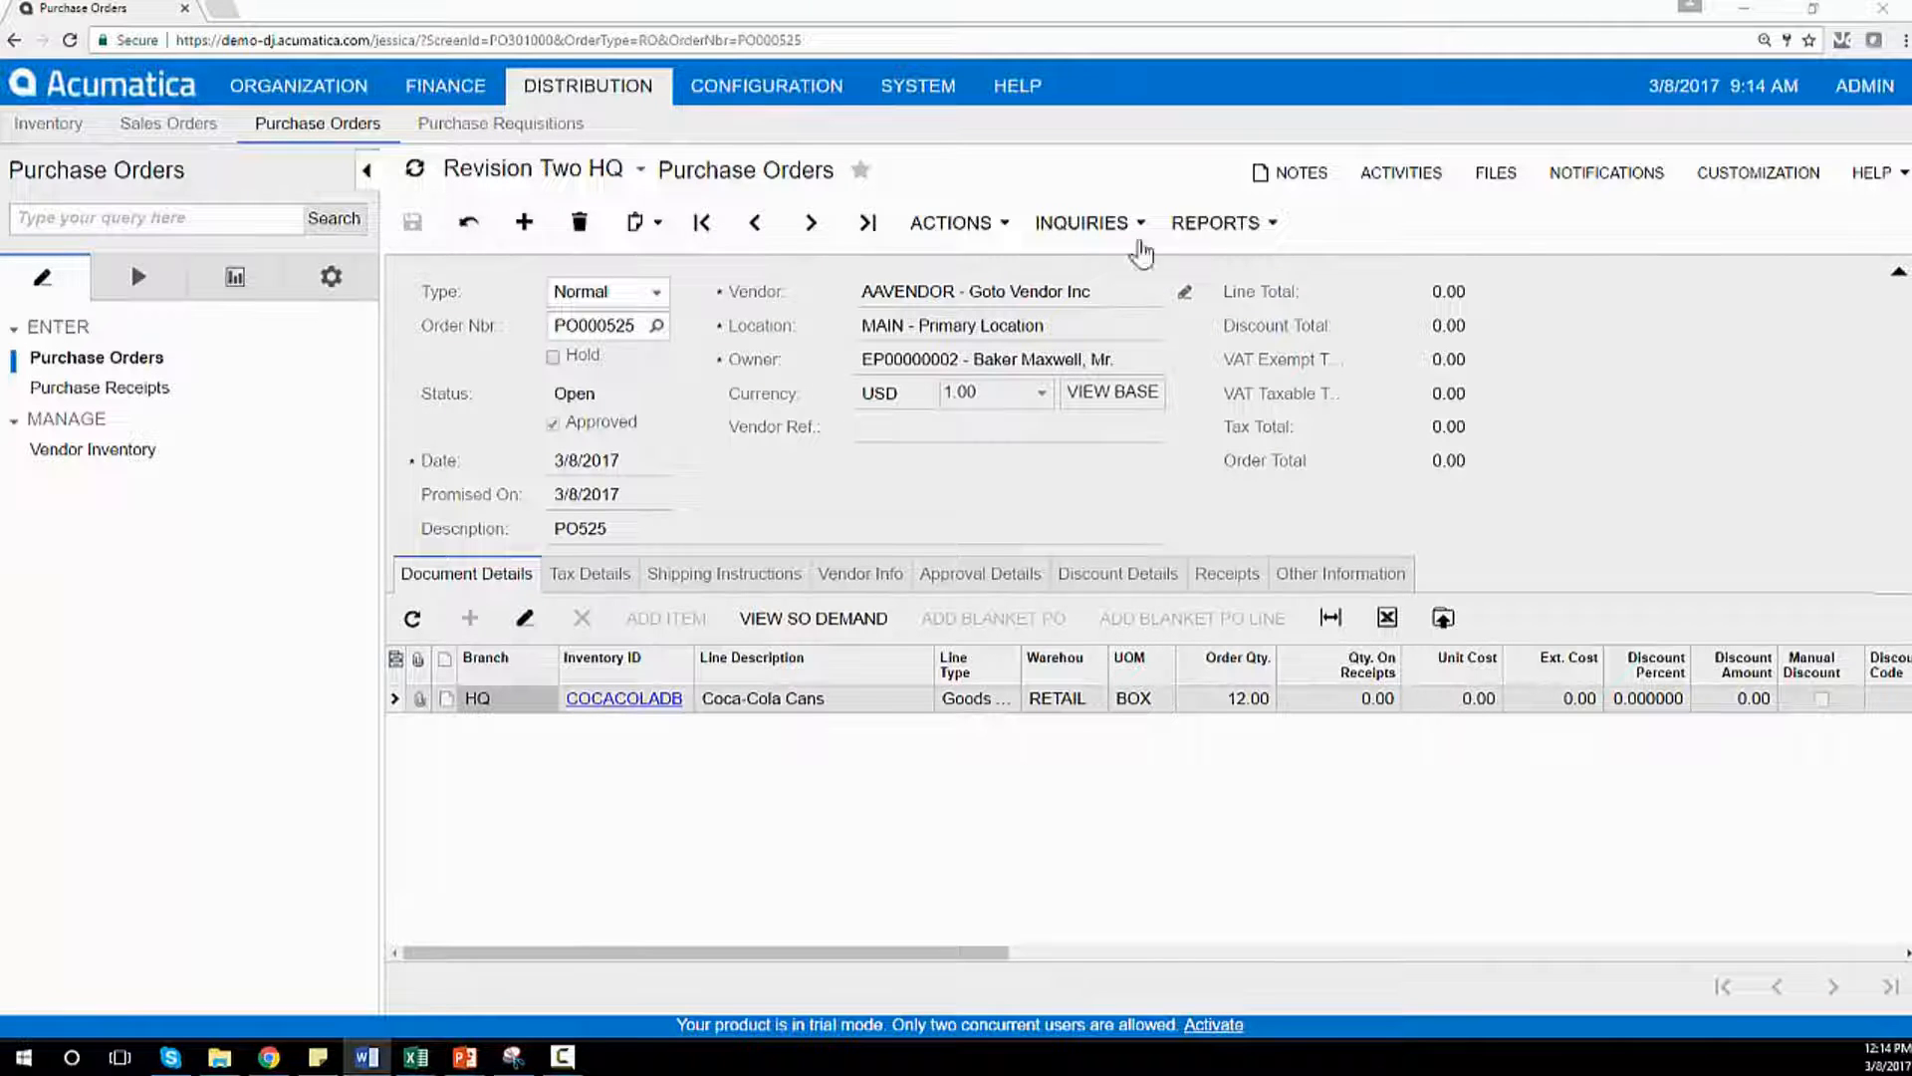
pyautogui.click(968, 242)
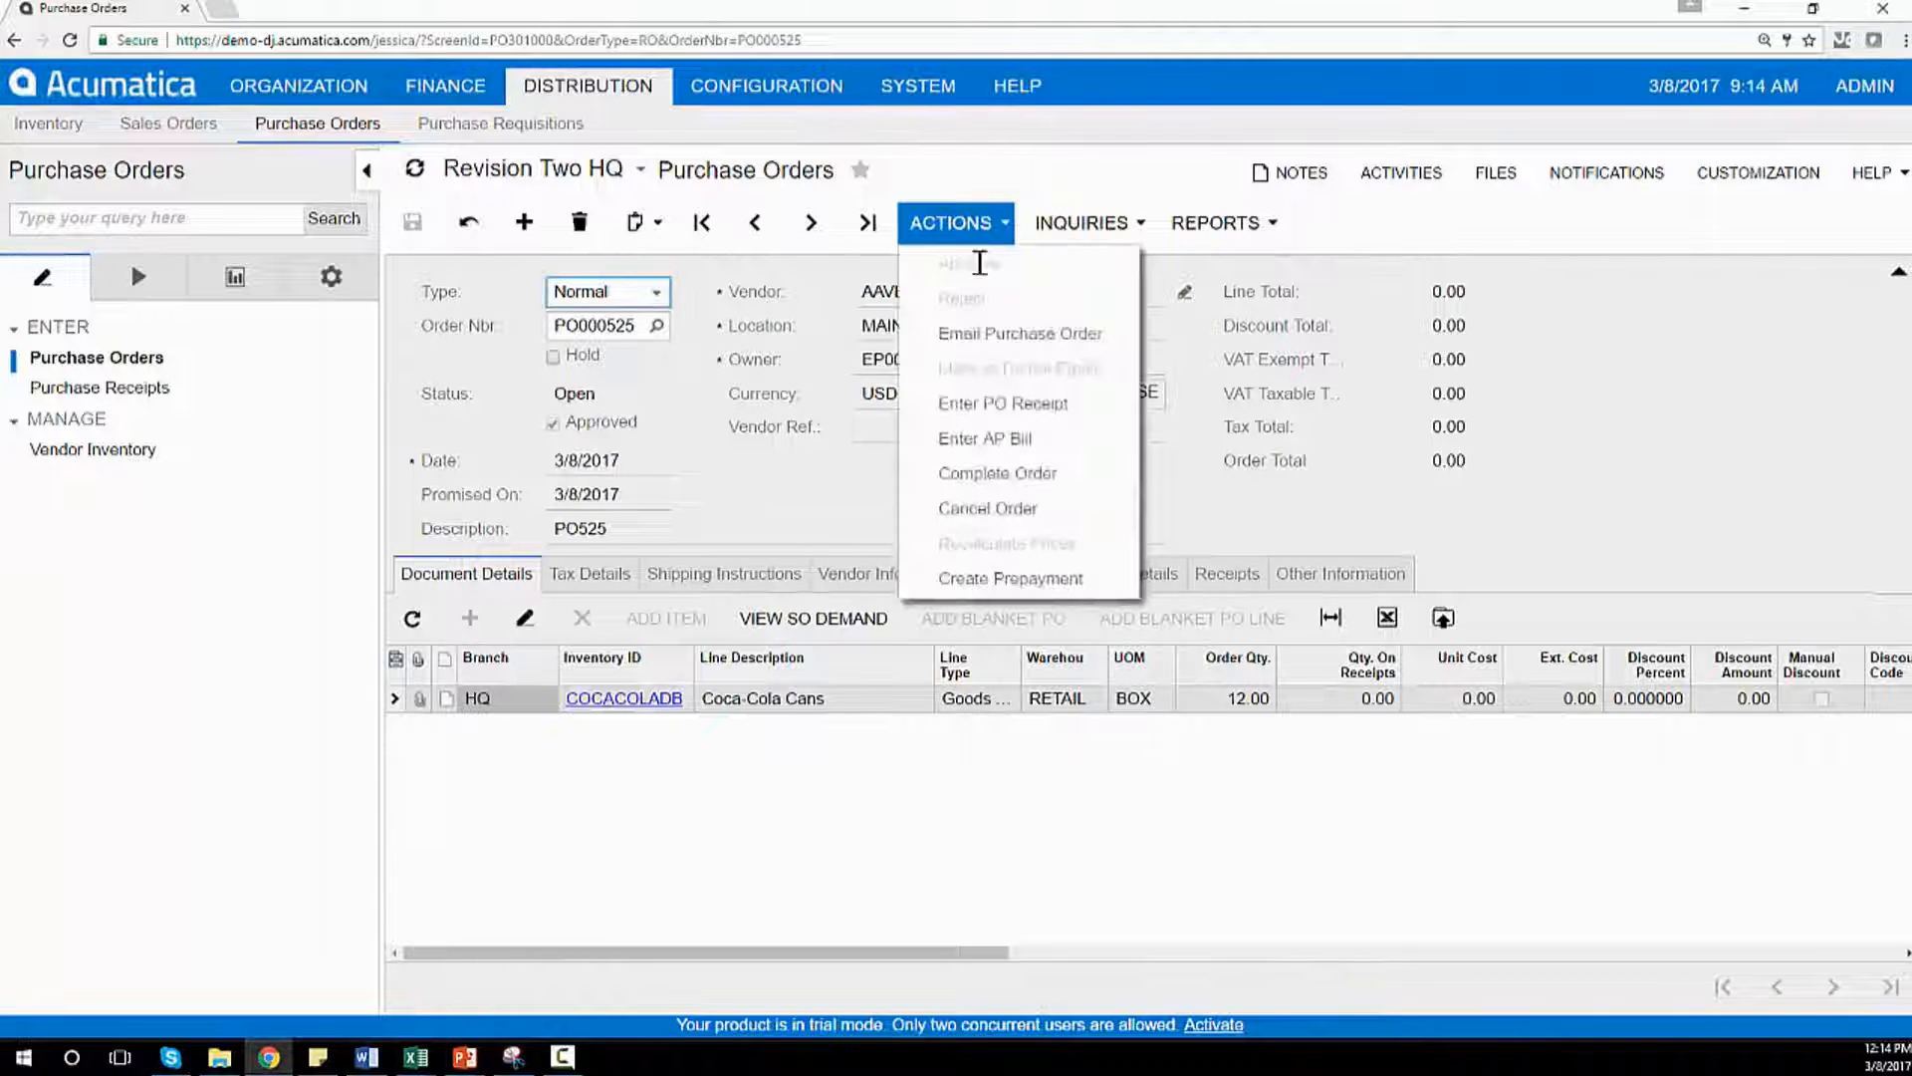
pyautogui.click(1022, 410)
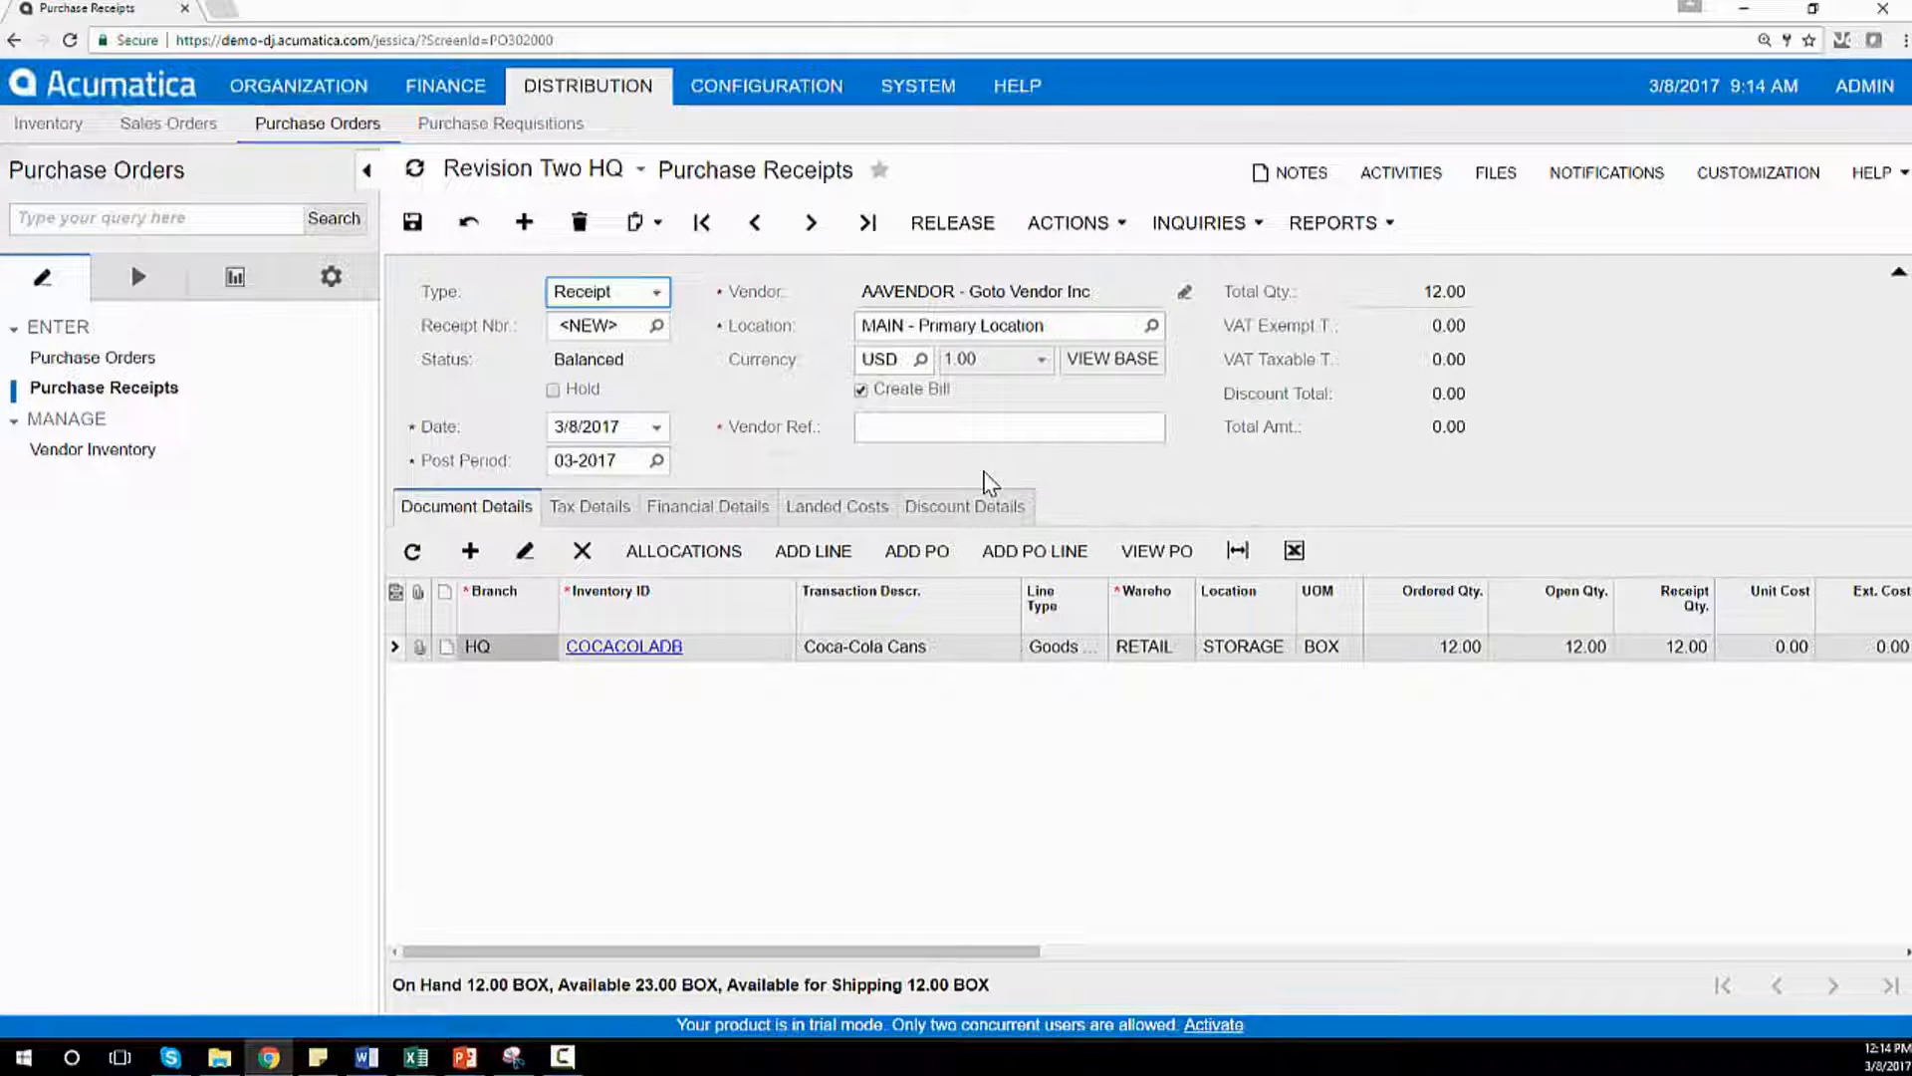
# - Attach the record note "Damaged item" to the Coca-Cola Cans receipt line
pyautogui.click(681, 560)
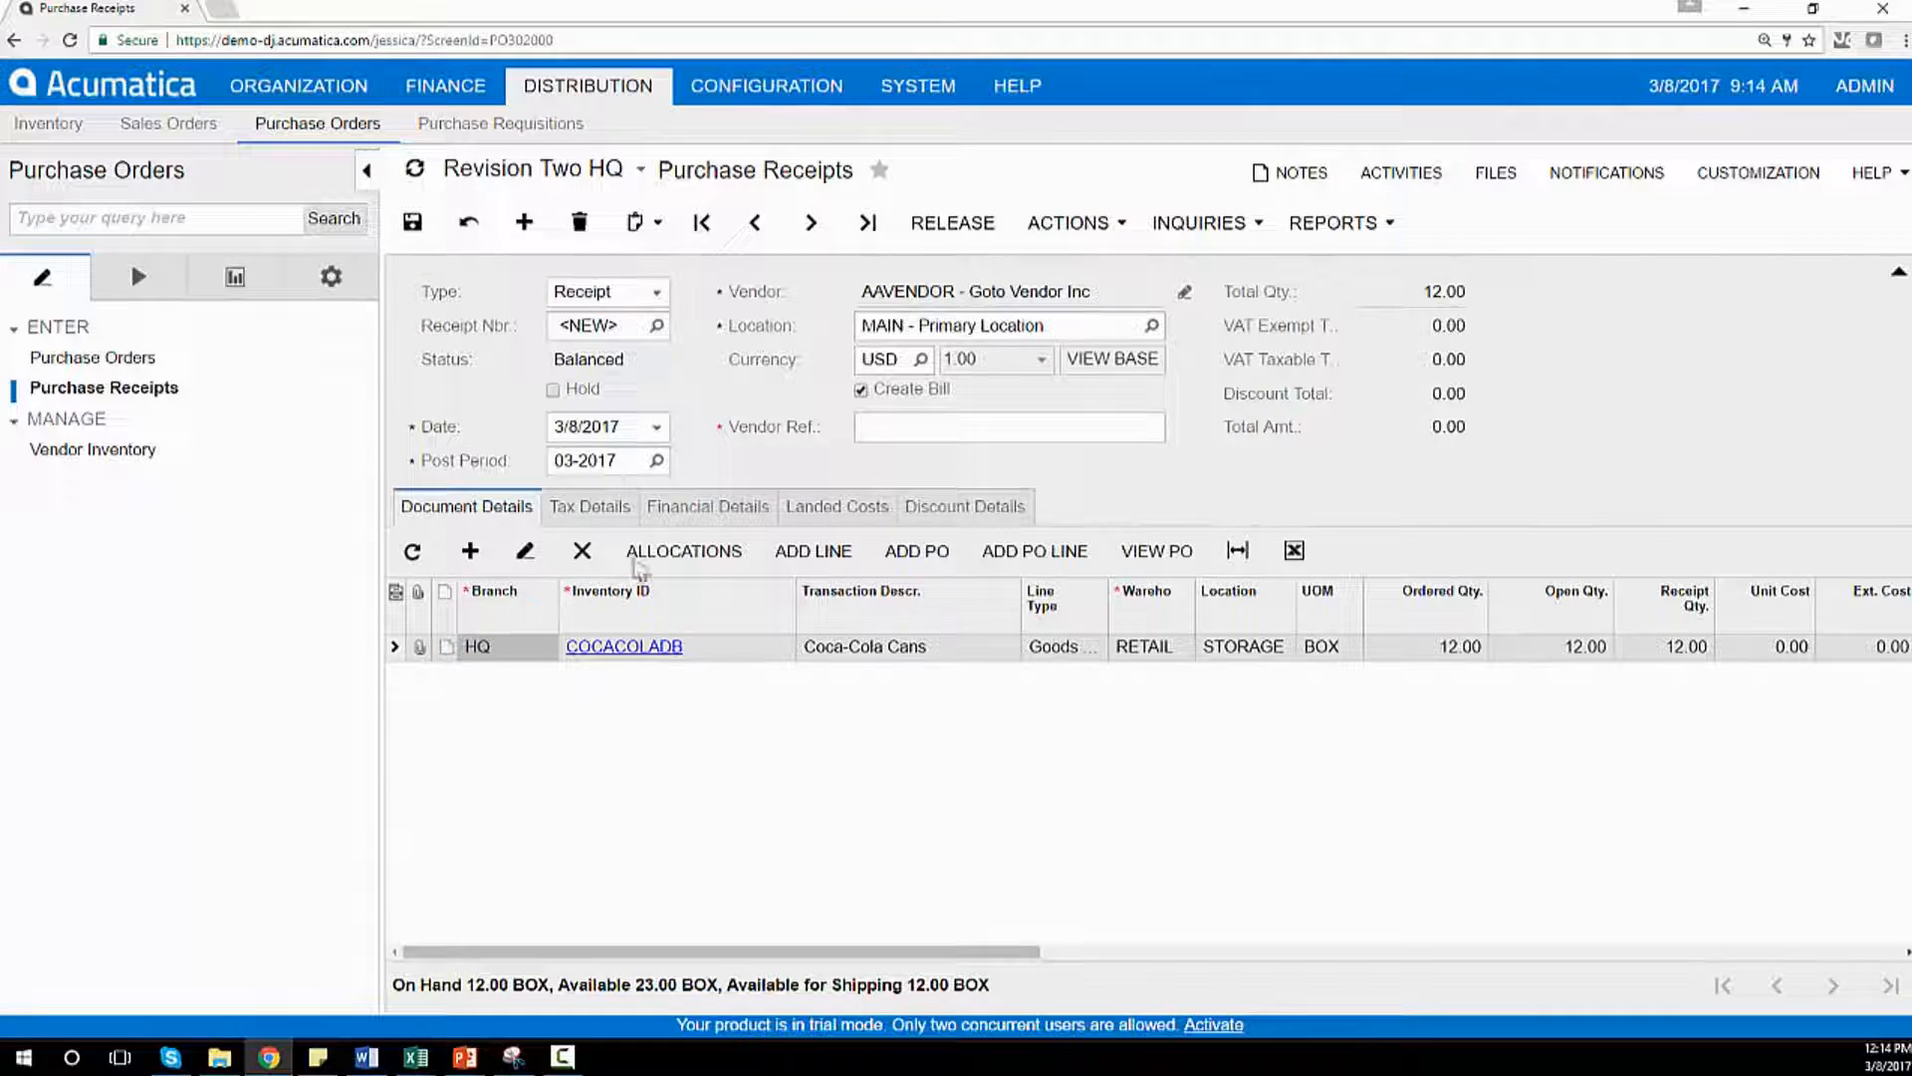
pyautogui.click(445, 646)
pyautogui.write('Damage')
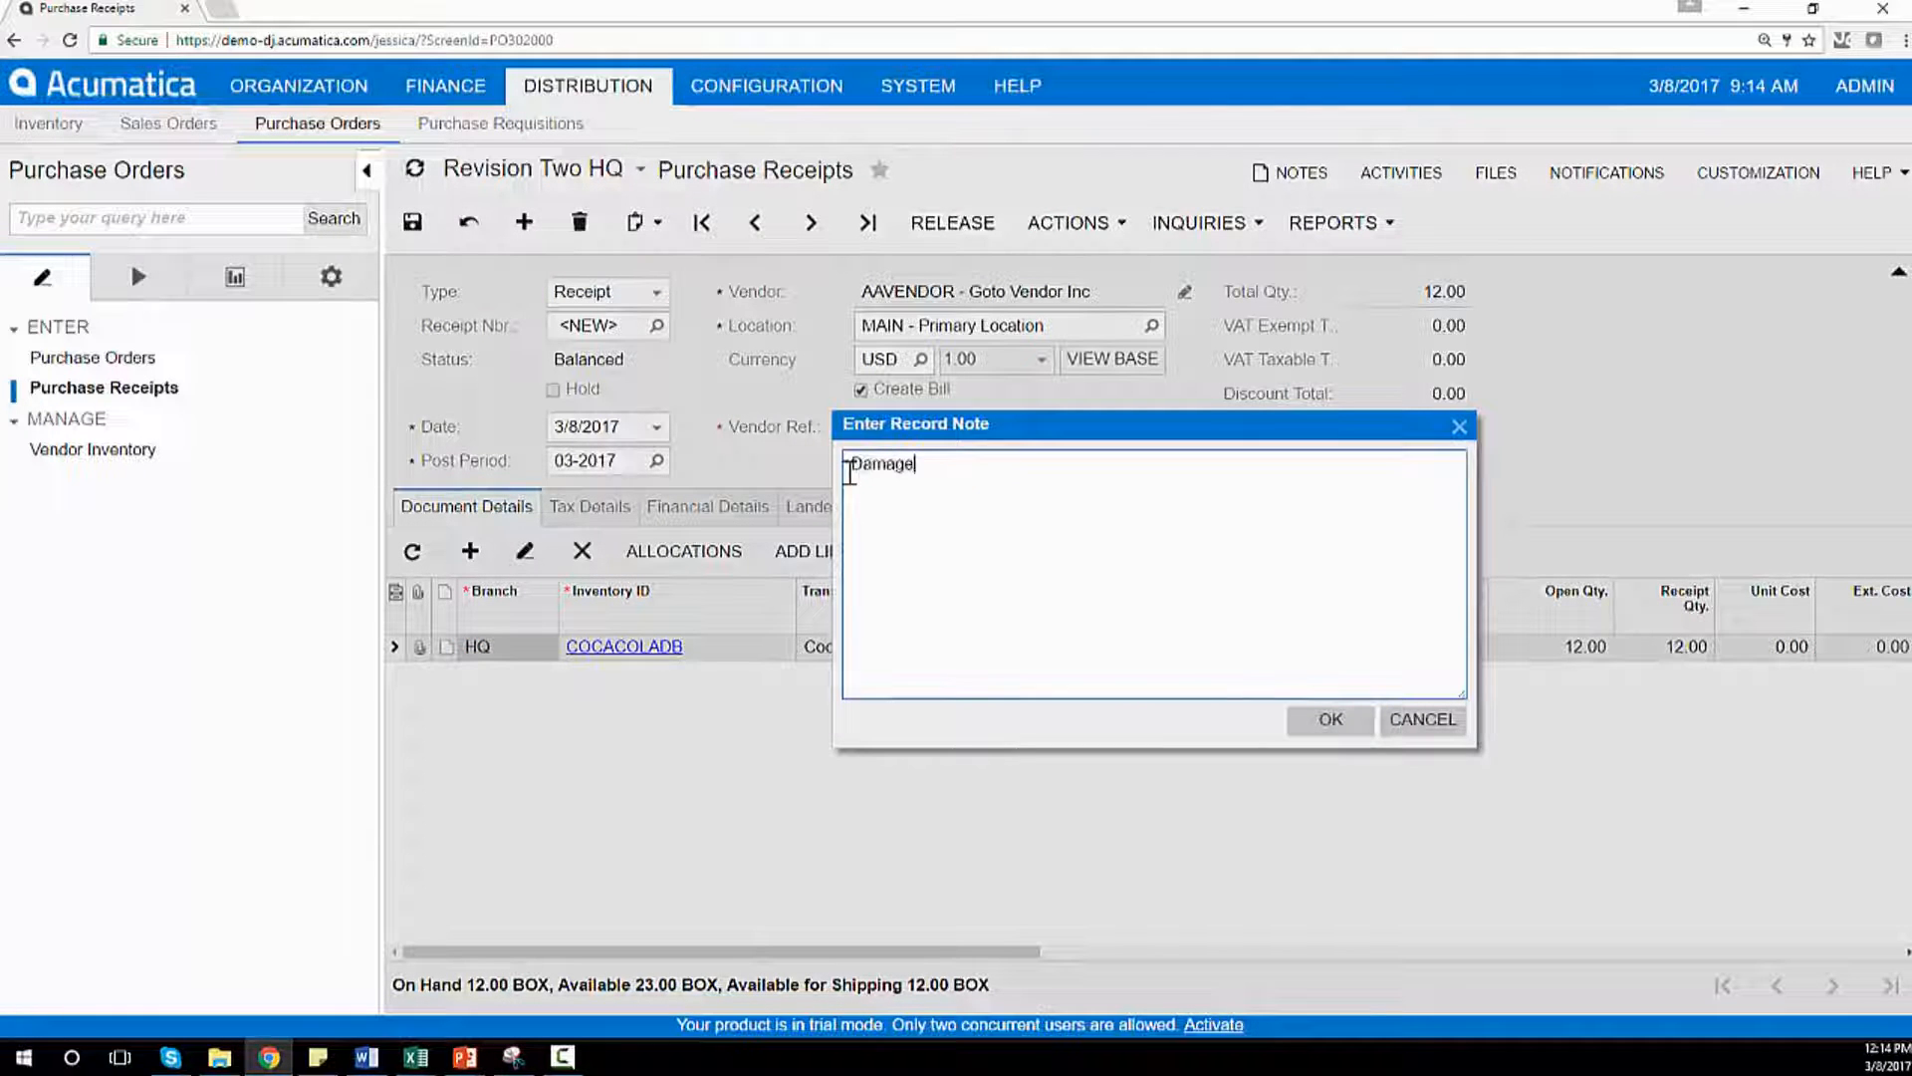
pyautogui.write('d item')
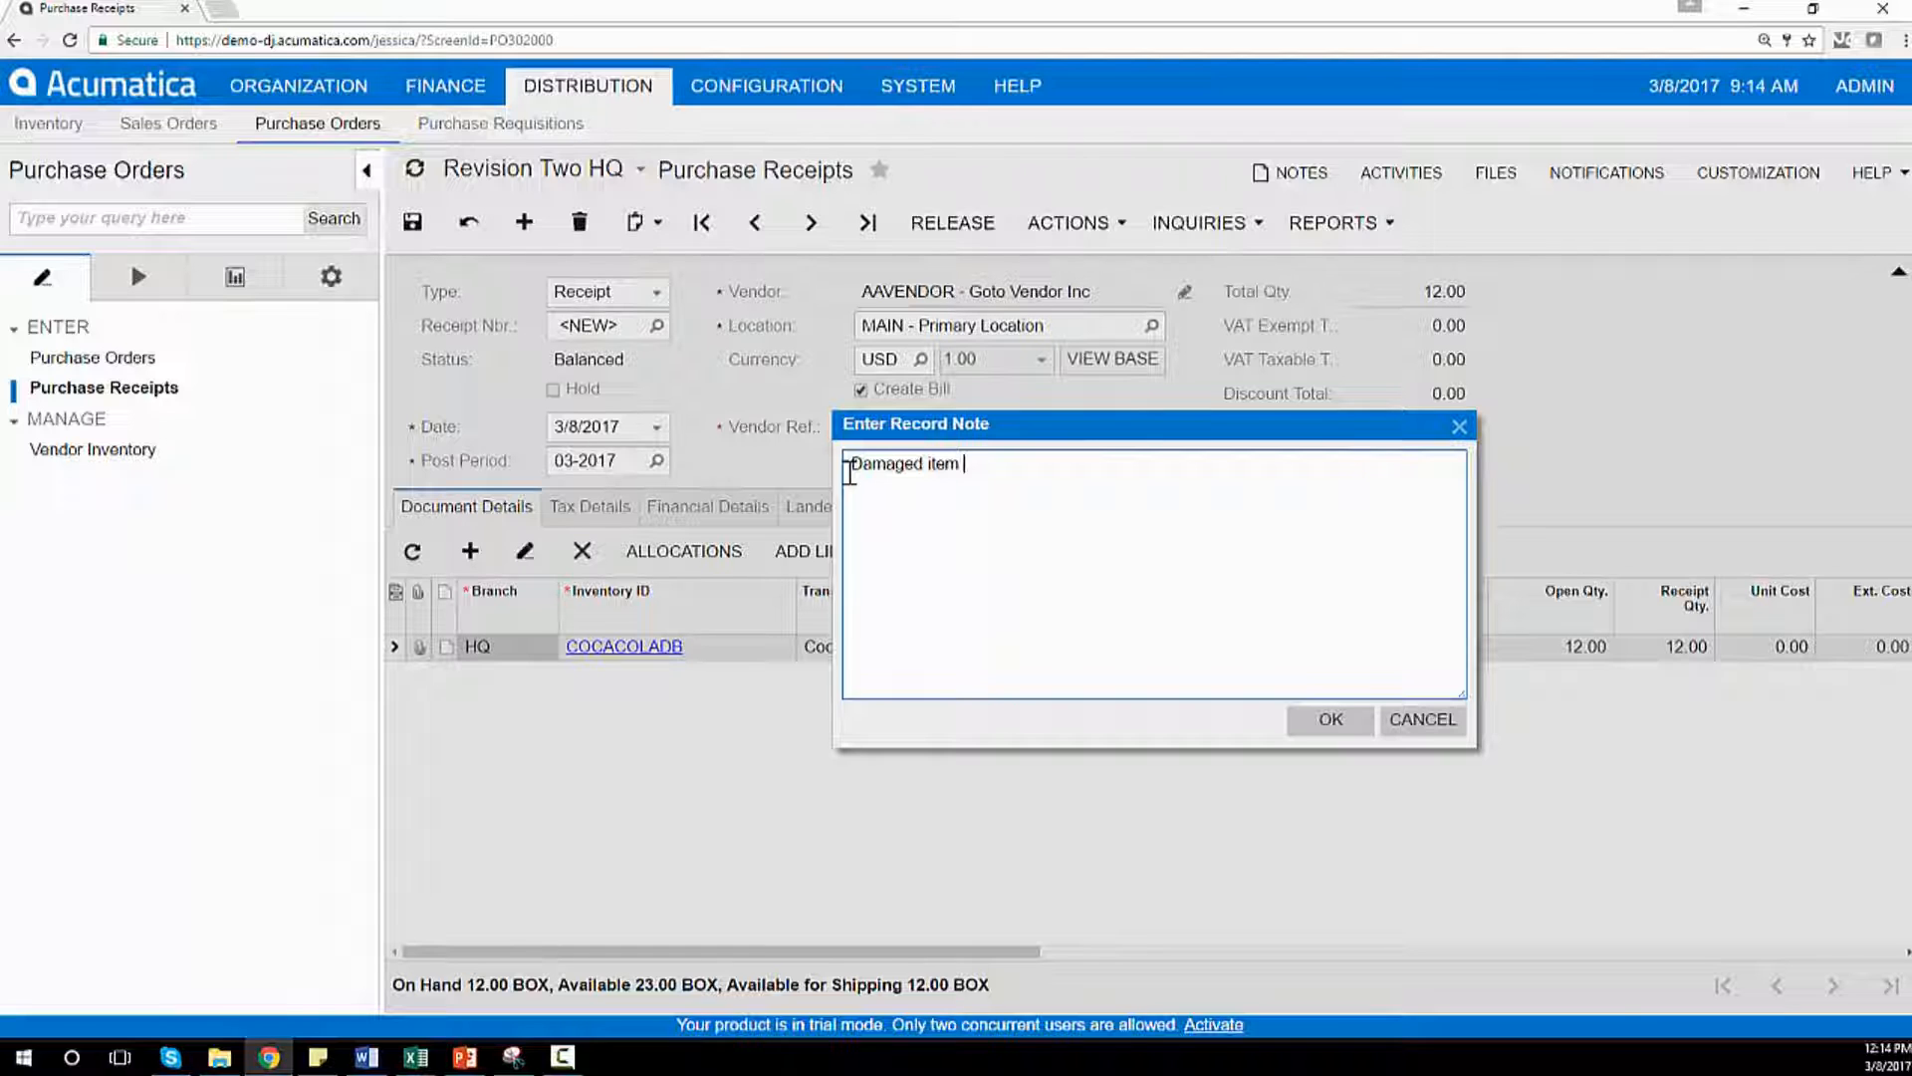
pyautogui.click(1333, 721)
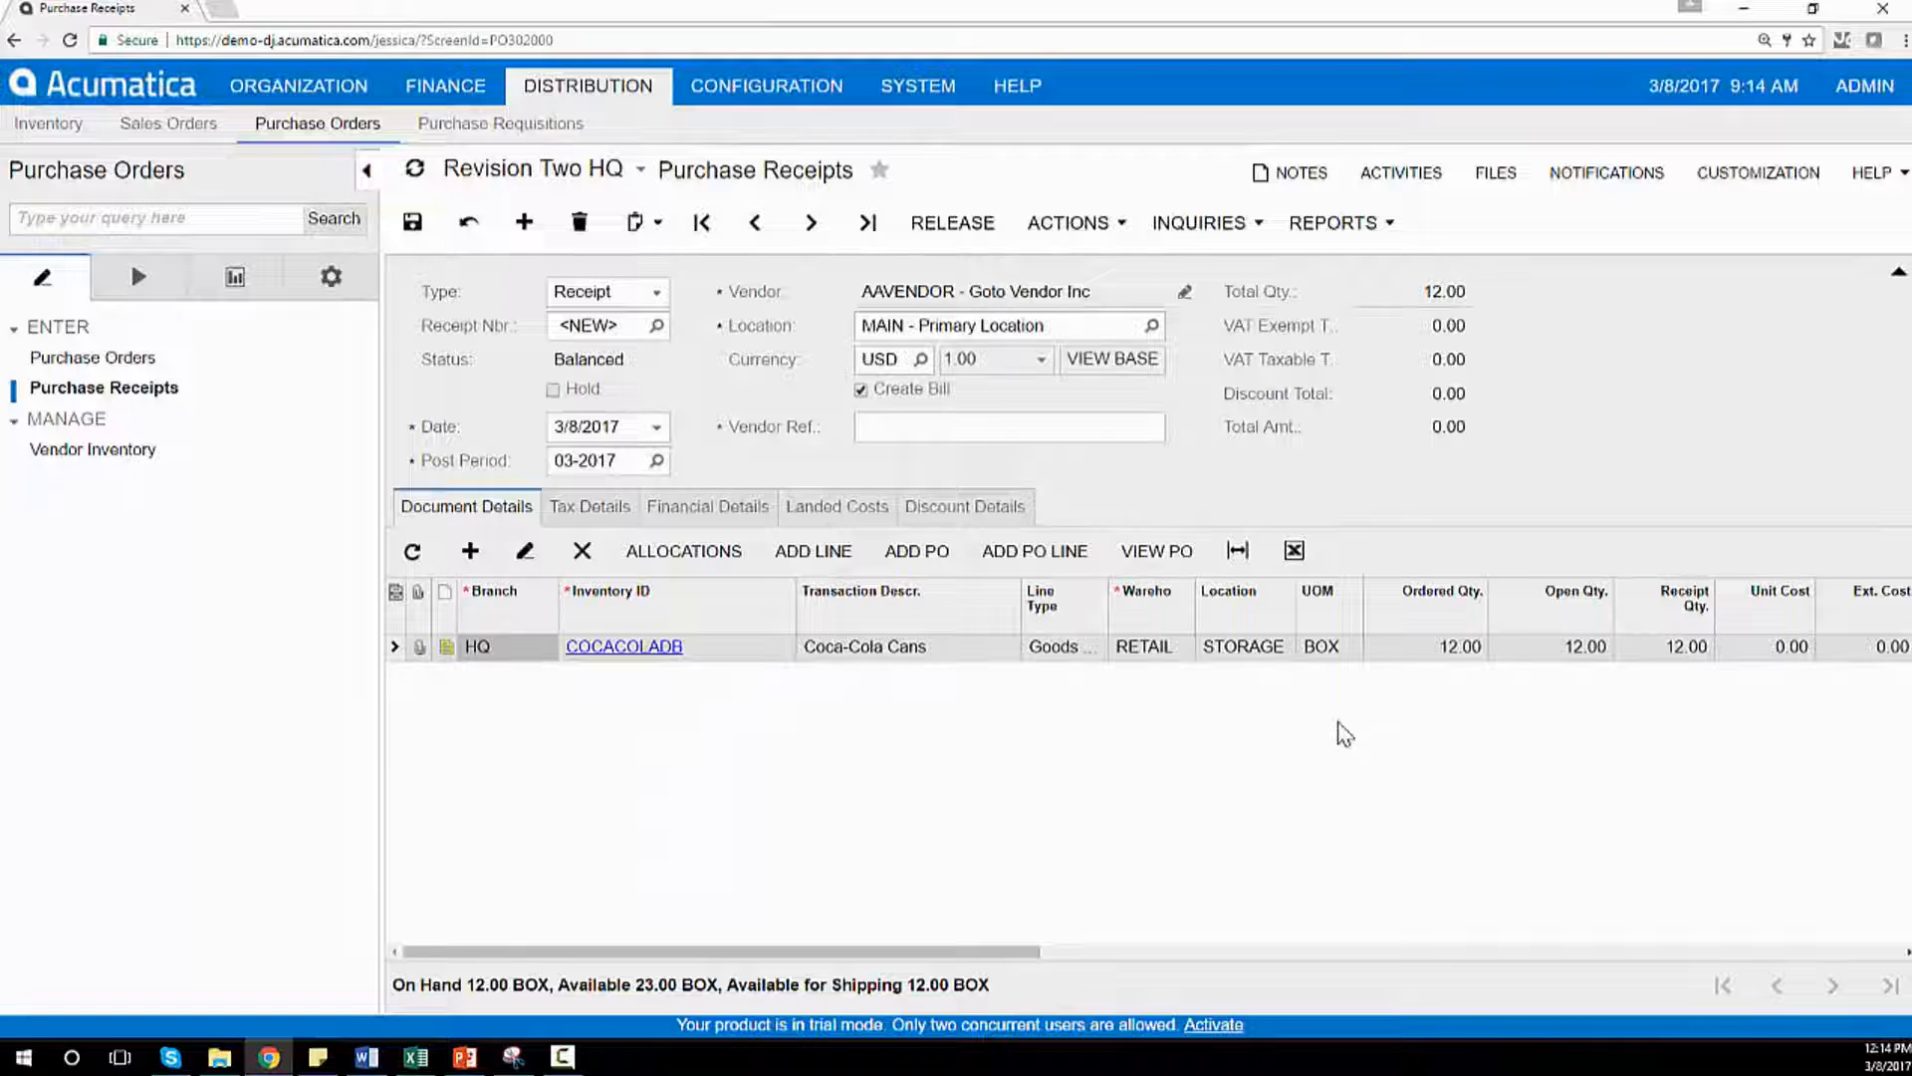
# - Change the Coca-Cola Cans line's unit of measure to EA and its receipt quantity to 11
pyautogui.click(1319, 649)
pyautogui.click(1374, 647)
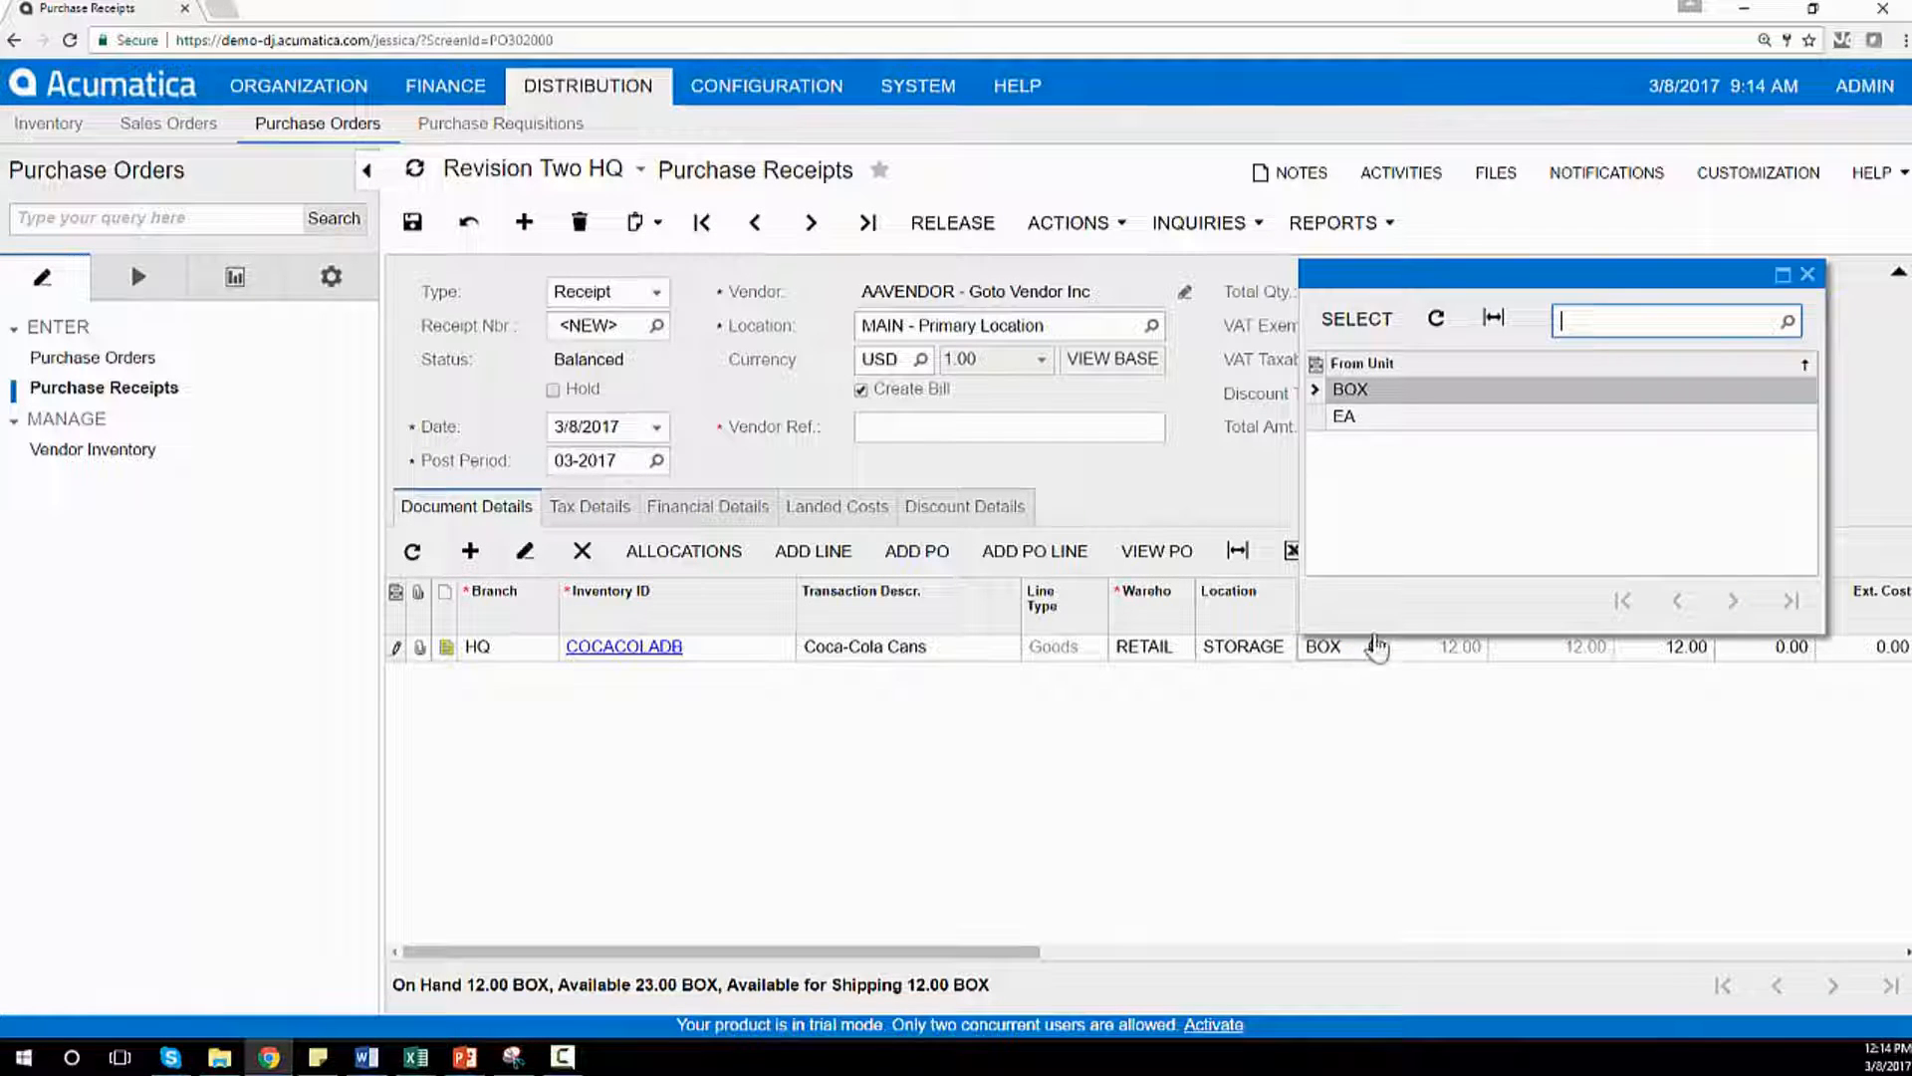
pyautogui.doubleClick(1365, 419)
pyautogui.press('Tab')
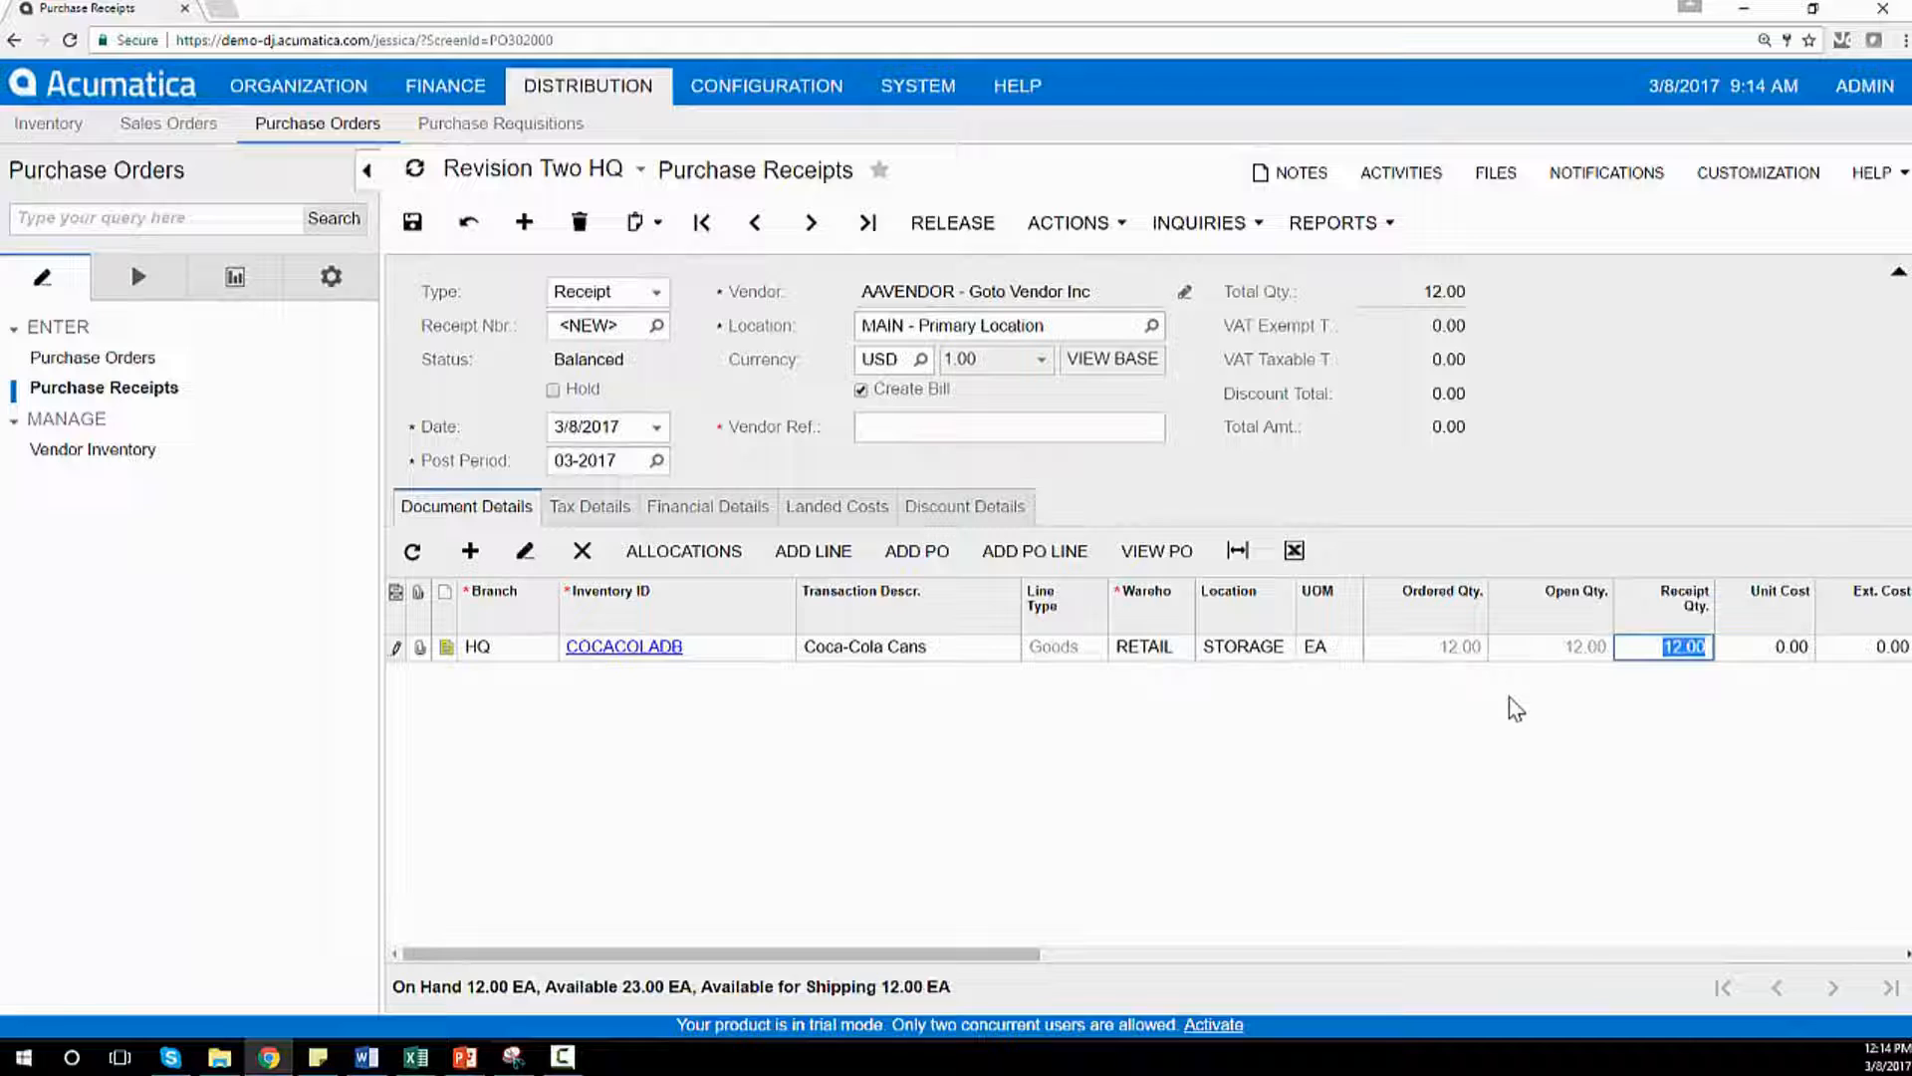
pyautogui.write('11')
pyautogui.click(1624, 708)
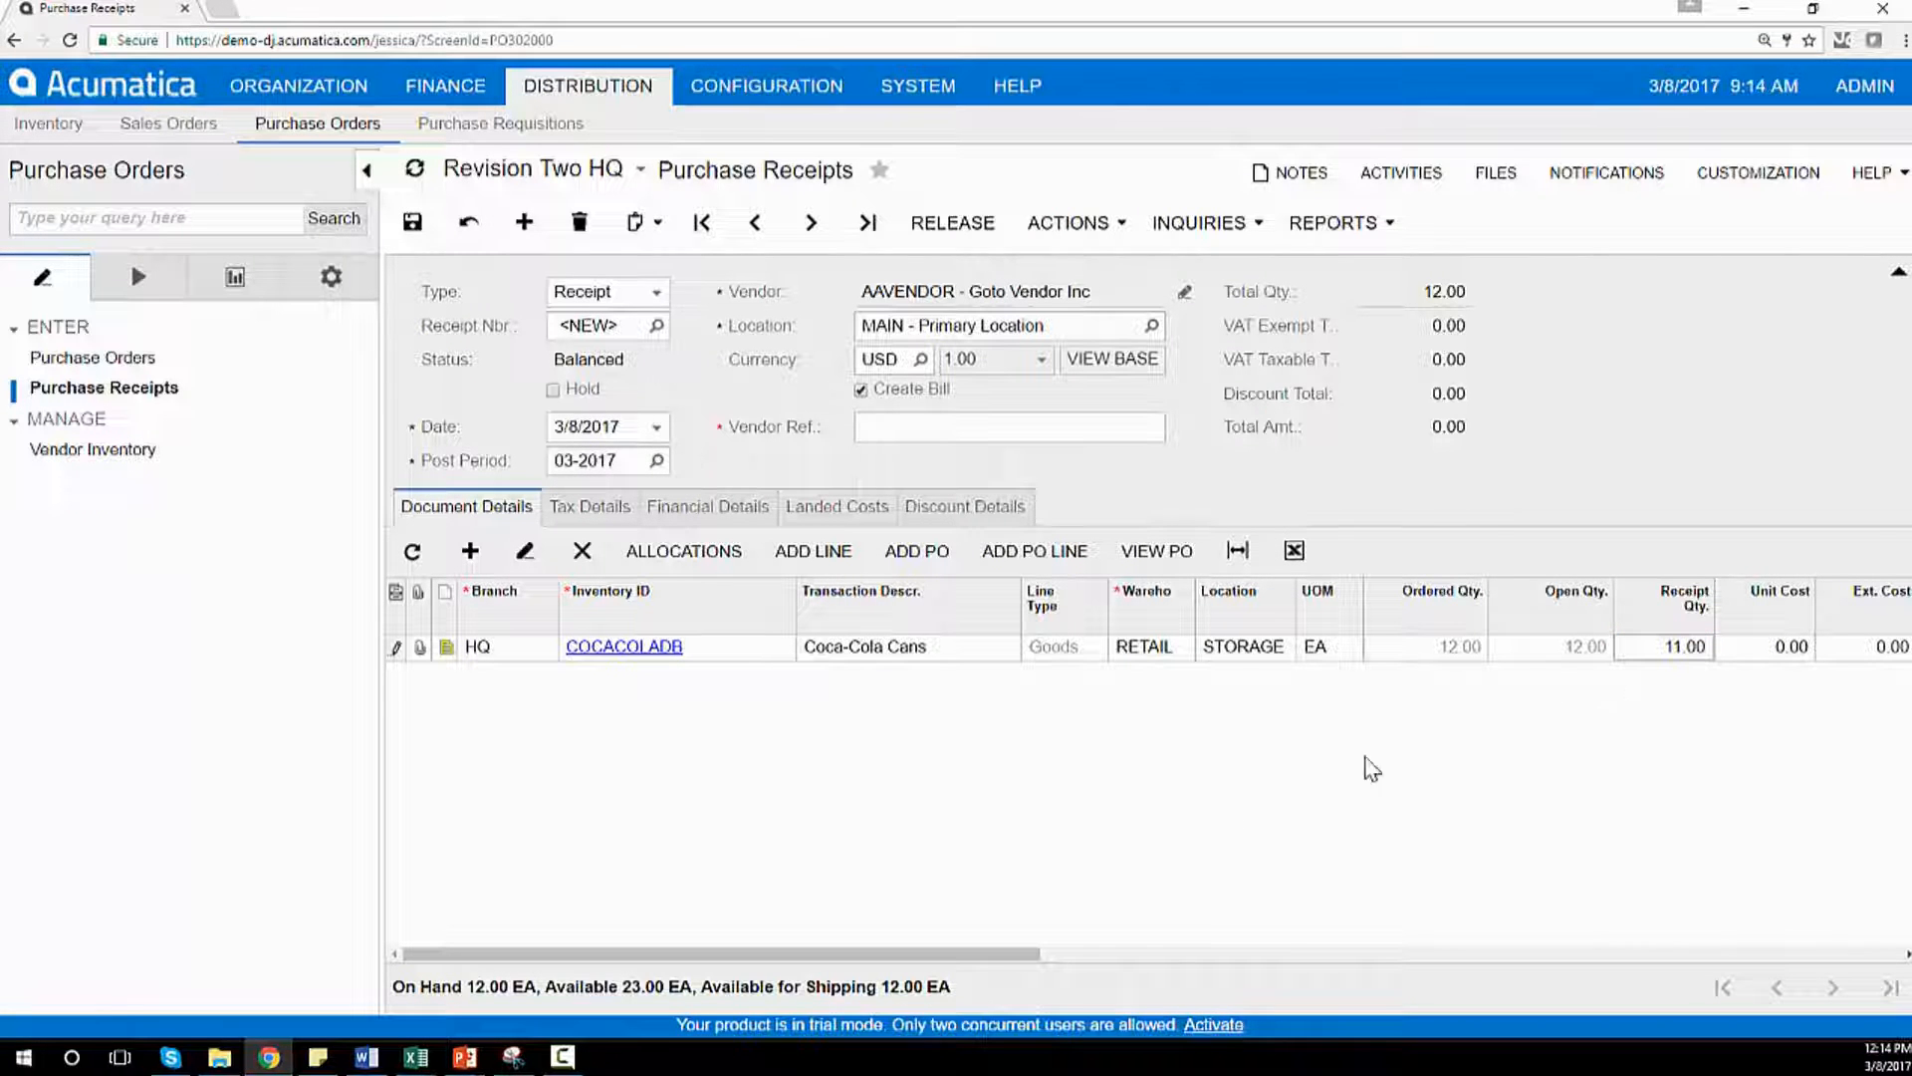
# - Add a second receipt line for COCACOLADB in the VA-RETAIL warehouse with a receipt quantity of 11
pyautogui.click(470, 552)
pyautogui.click(669, 678)
pyautogui.write('coca')
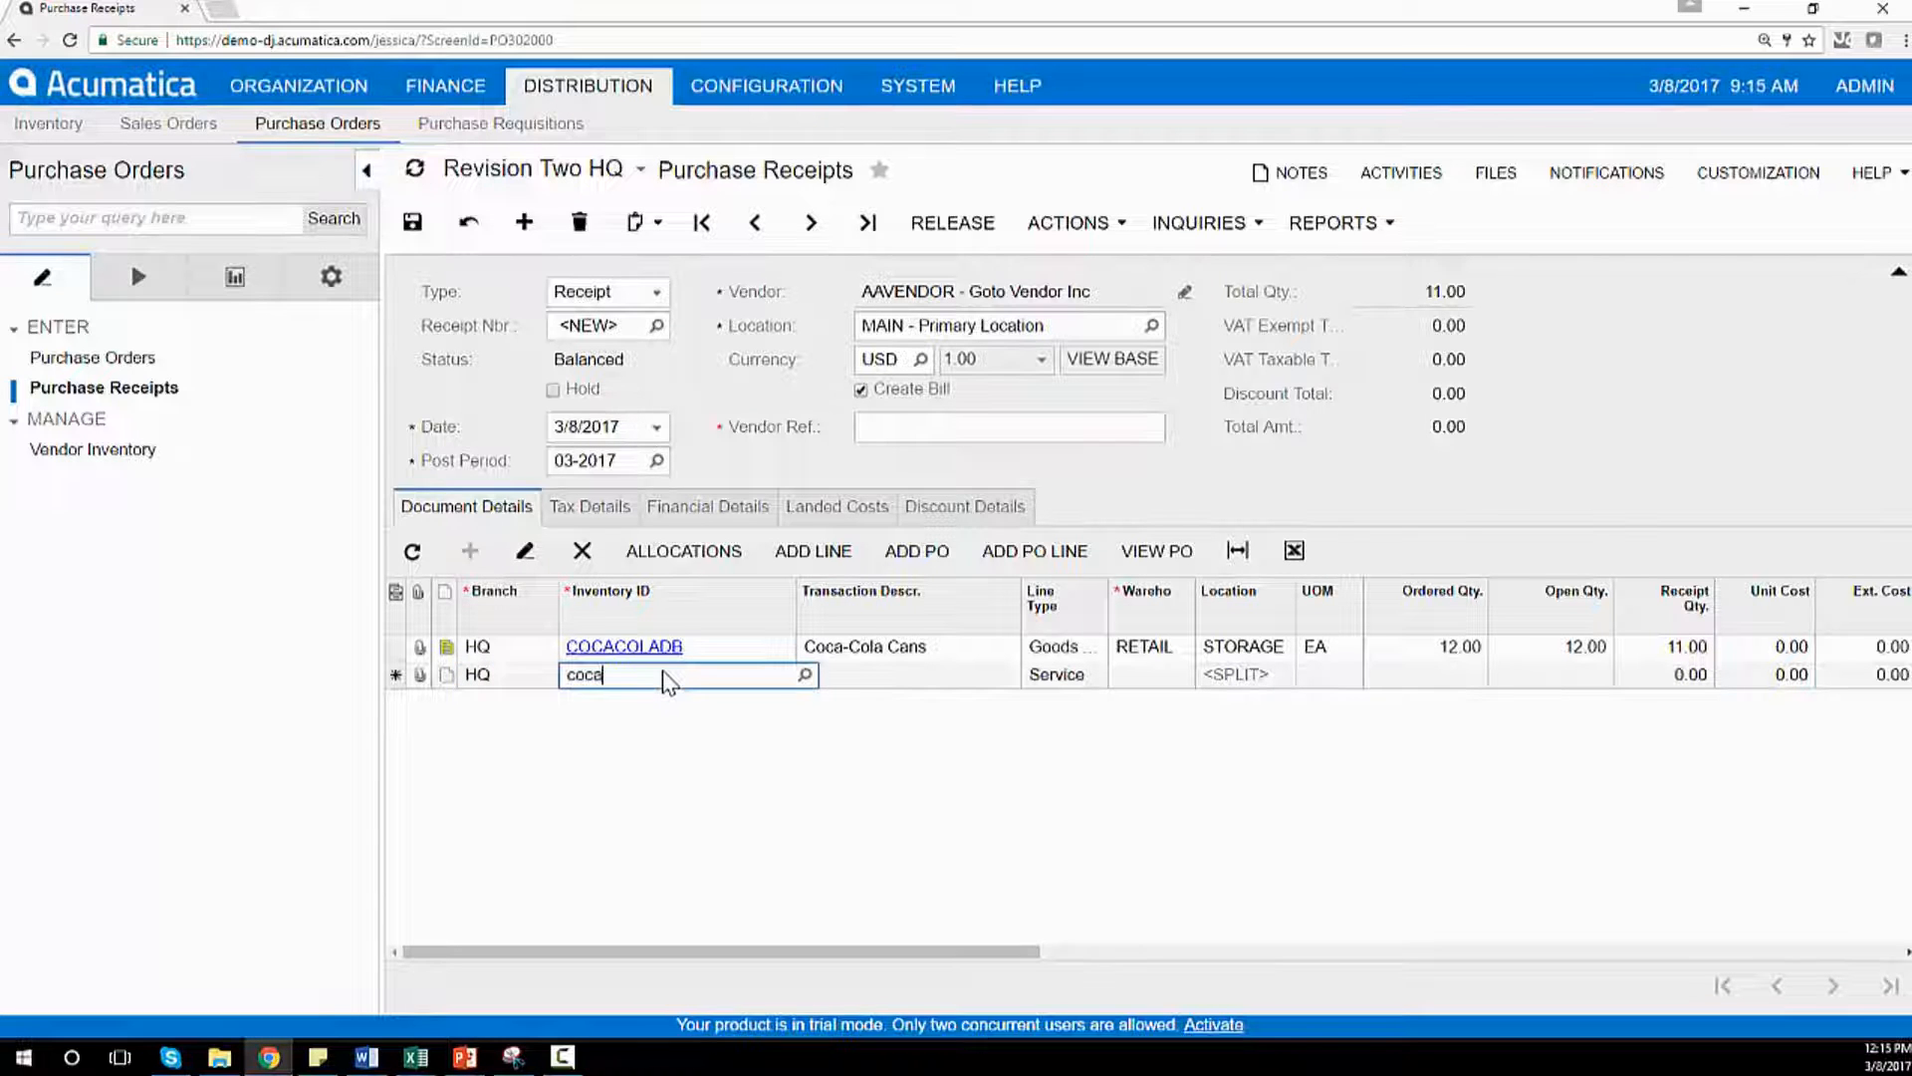
pyautogui.click(775, 688)
pyautogui.click(1161, 678)
pyautogui.click(1200, 676)
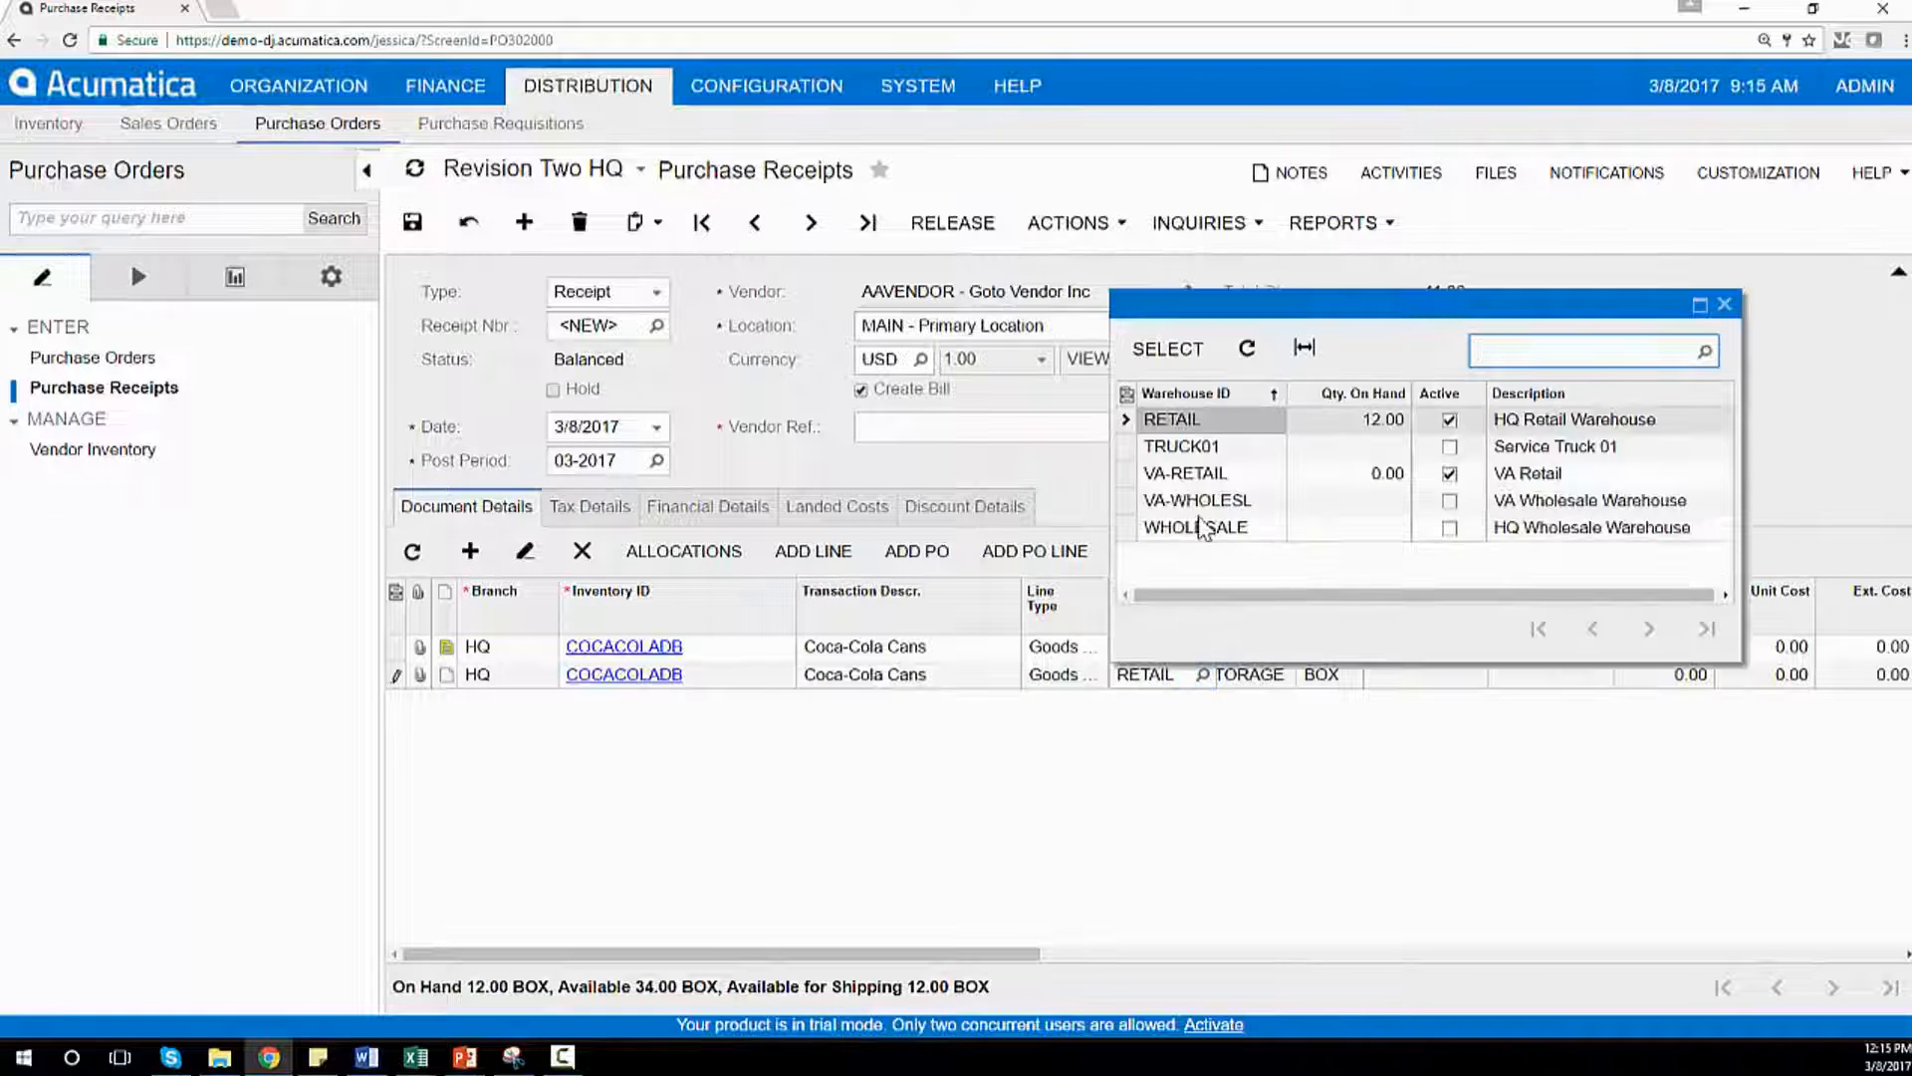
pyautogui.click(1200, 478)
pyautogui.doubleClick(1200, 477)
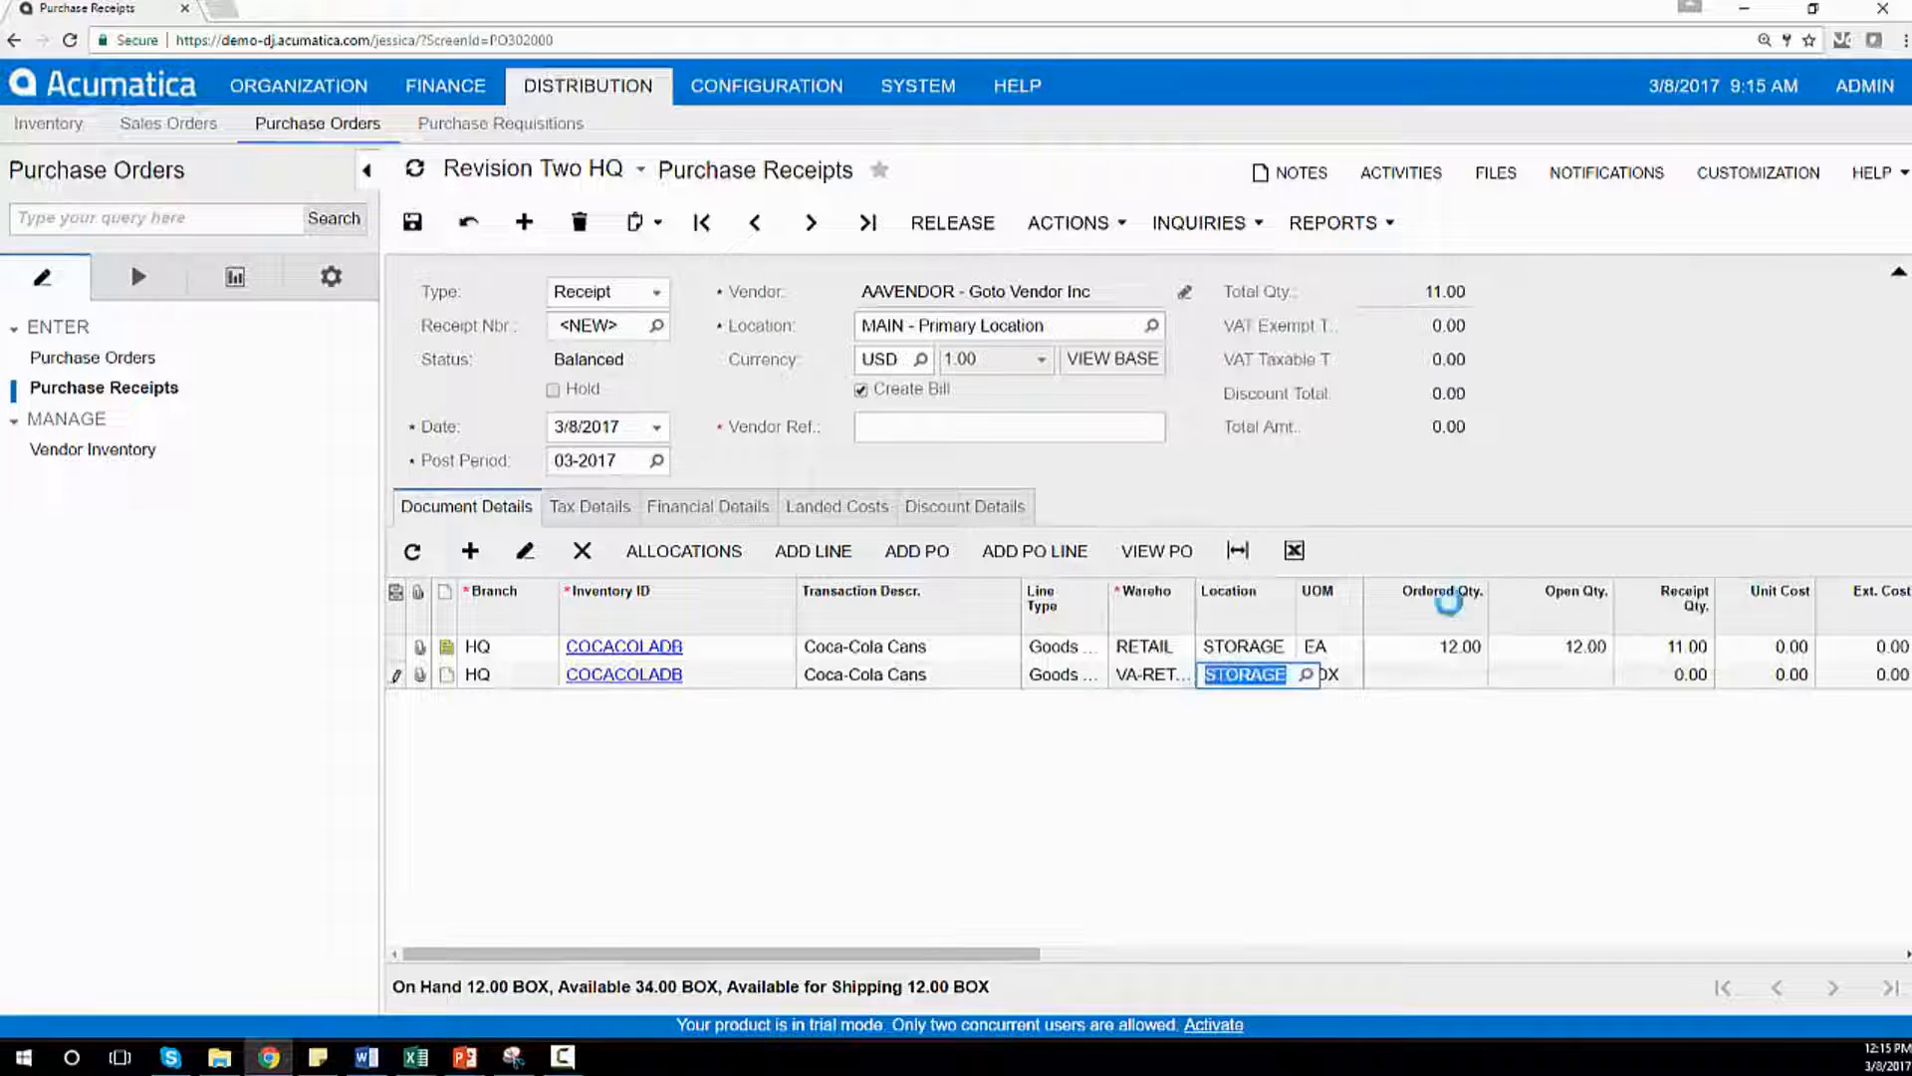
pyautogui.click(1689, 679)
pyautogui.write('11')
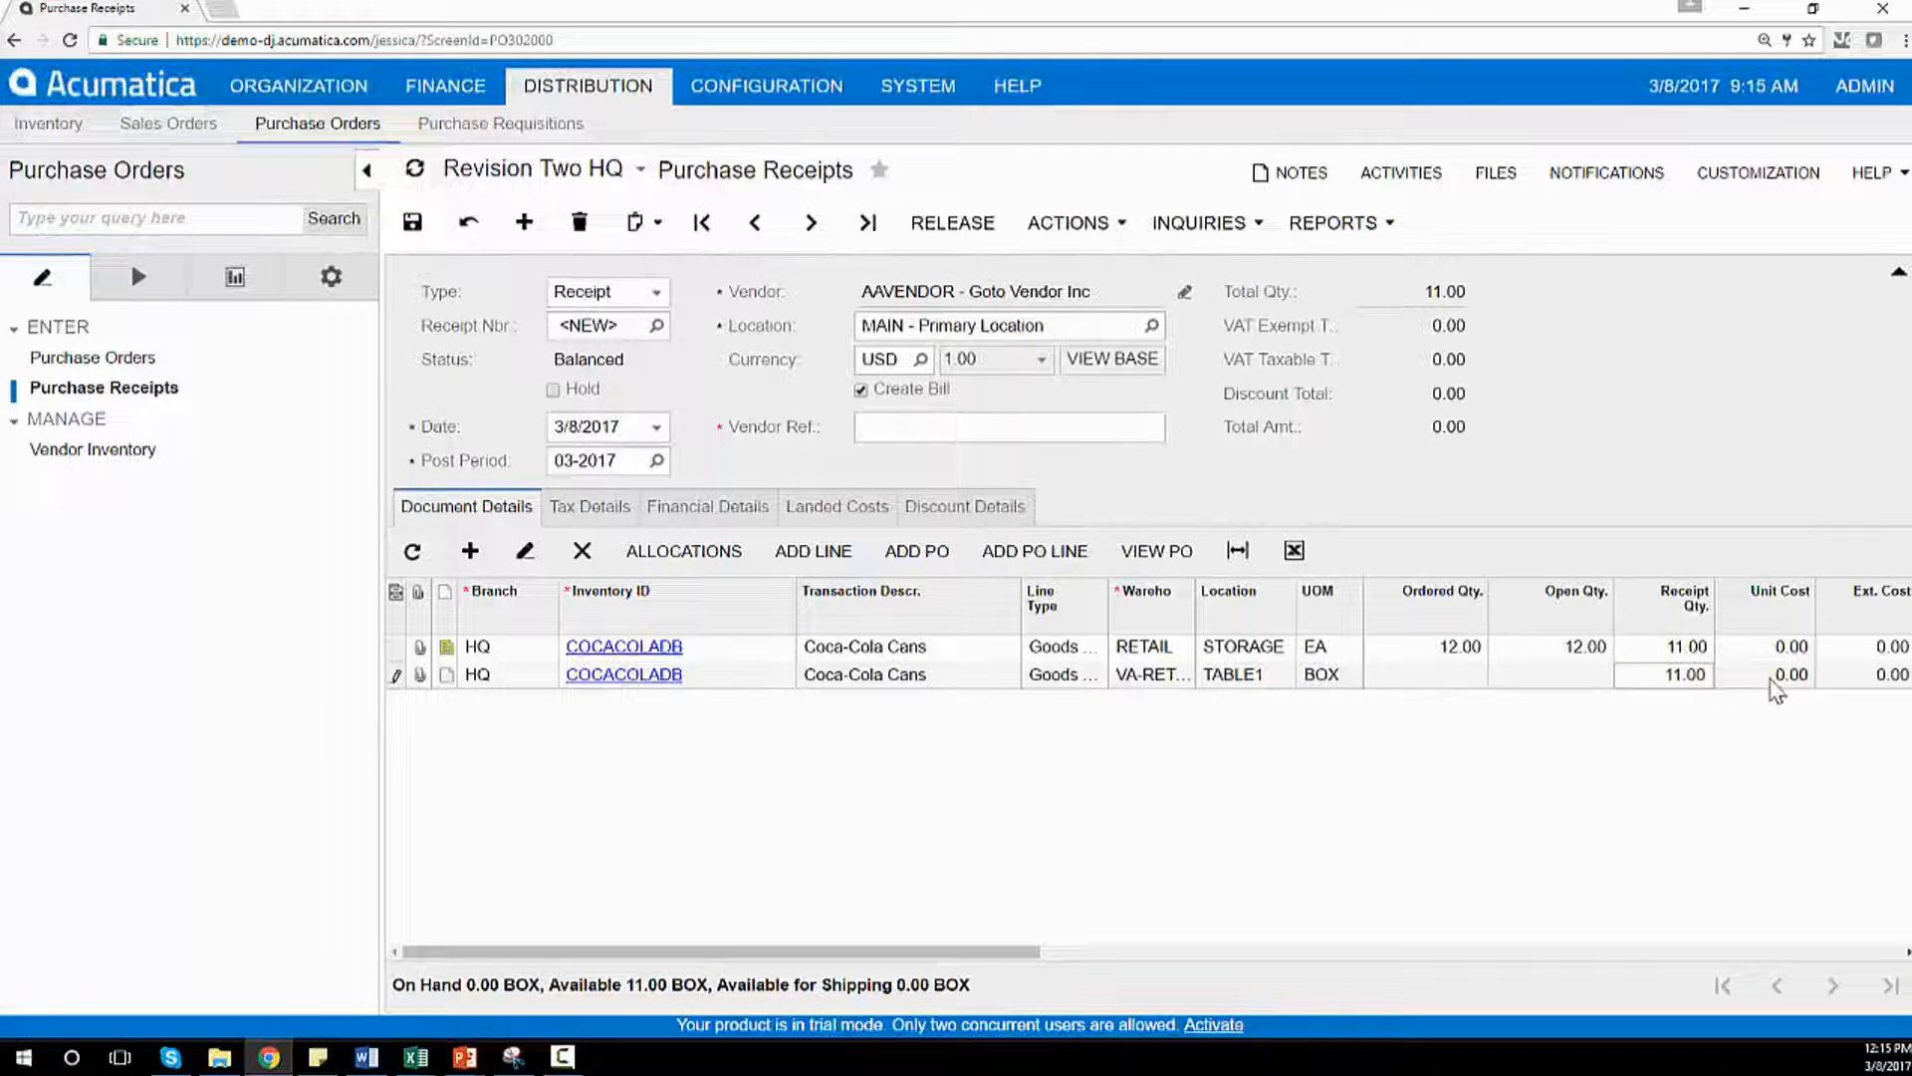